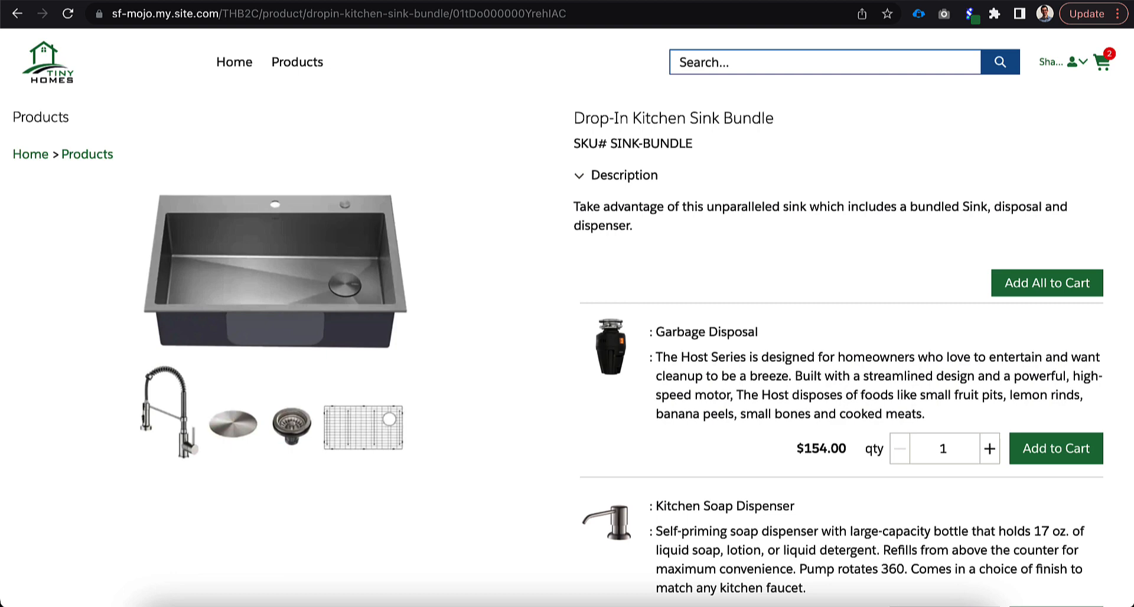
pyautogui.scroll(-3, 447, 319)
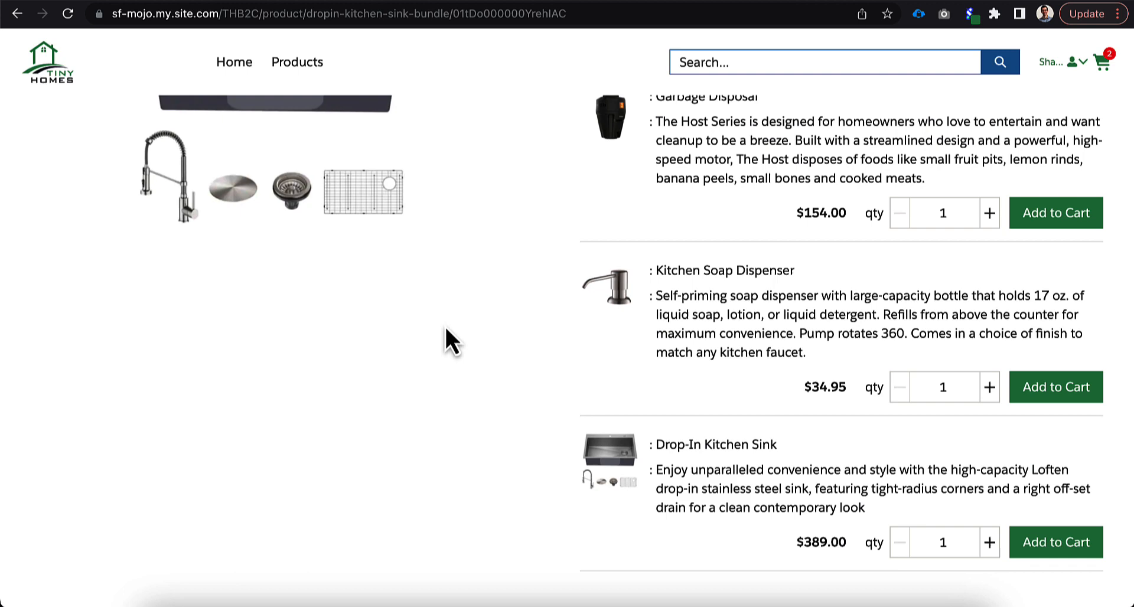
pyautogui.scroll(3, 445, 331)
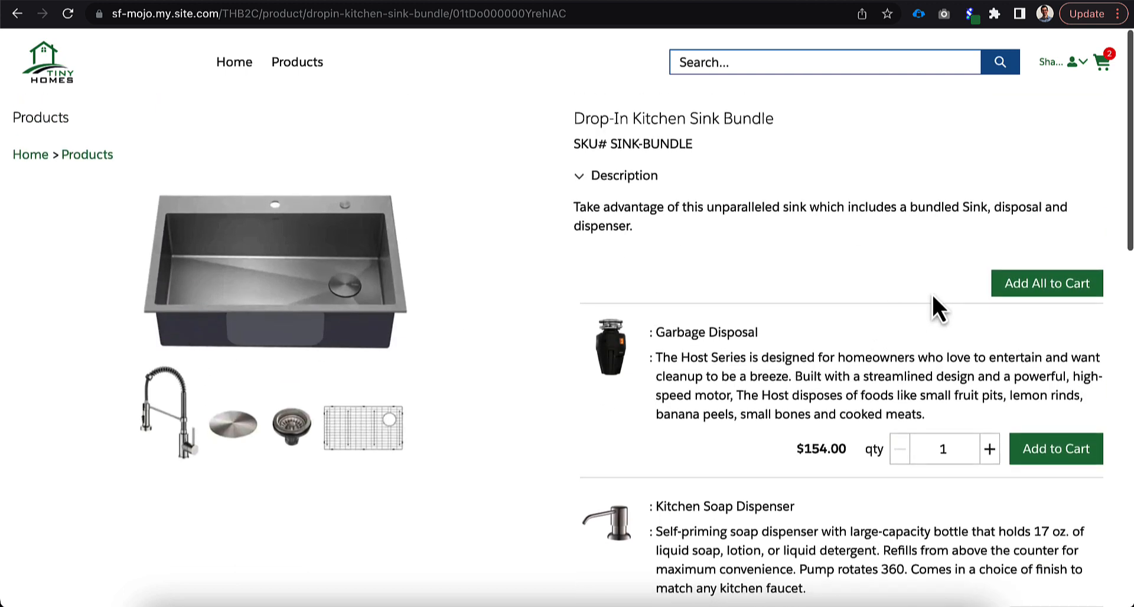
# - Add all bundle products to the cart and review the cart totalling $1,120.95
pyautogui.click(1016, 287)
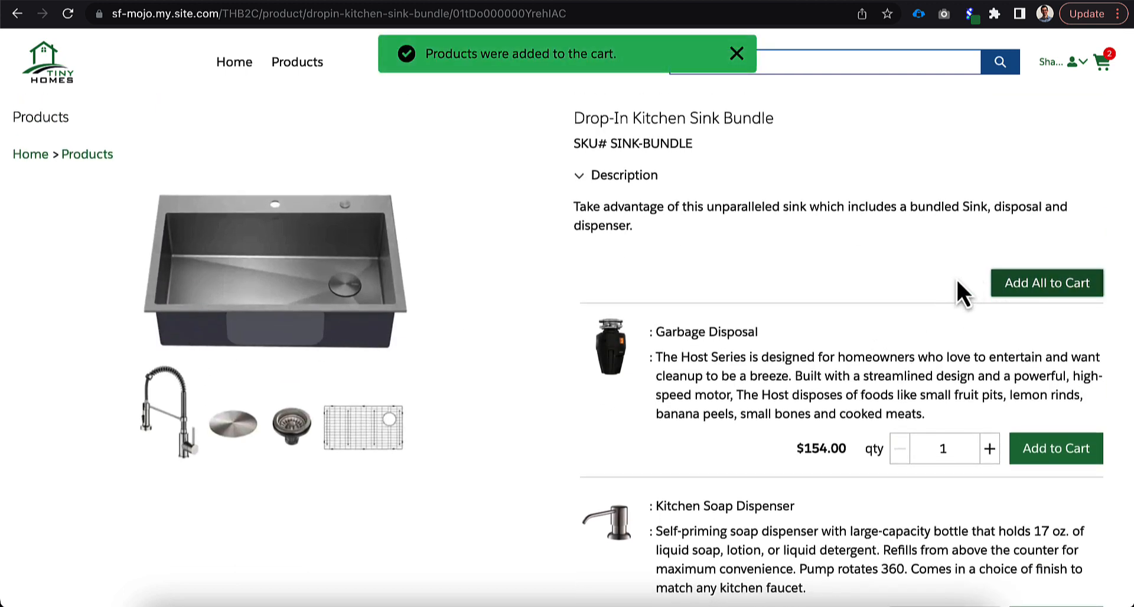
pyautogui.click(1103, 62)
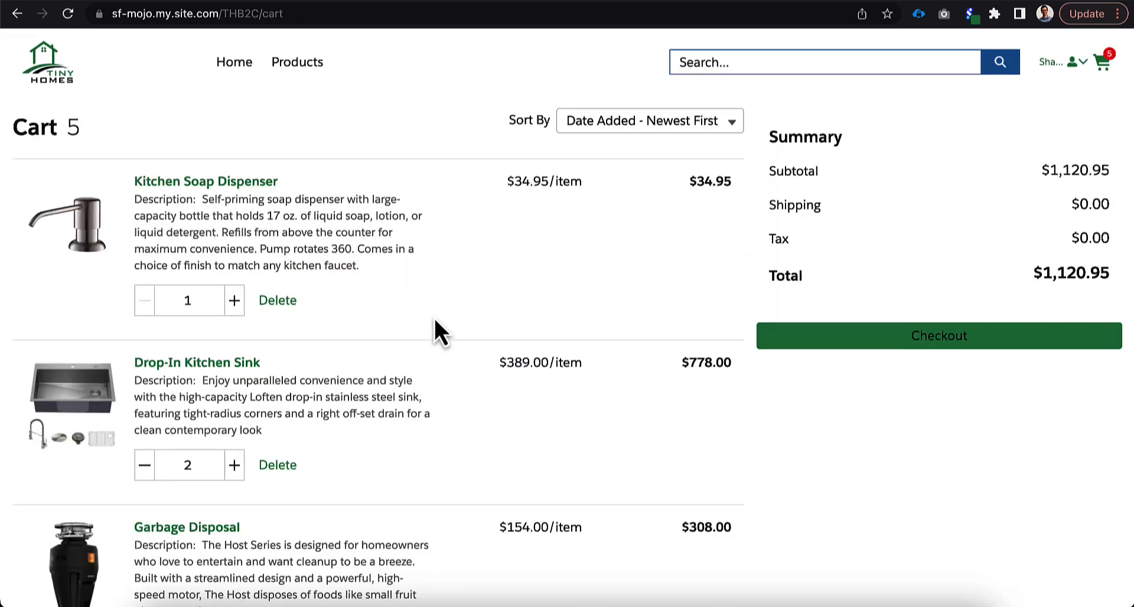
pyautogui.scroll(-1, 434, 319)
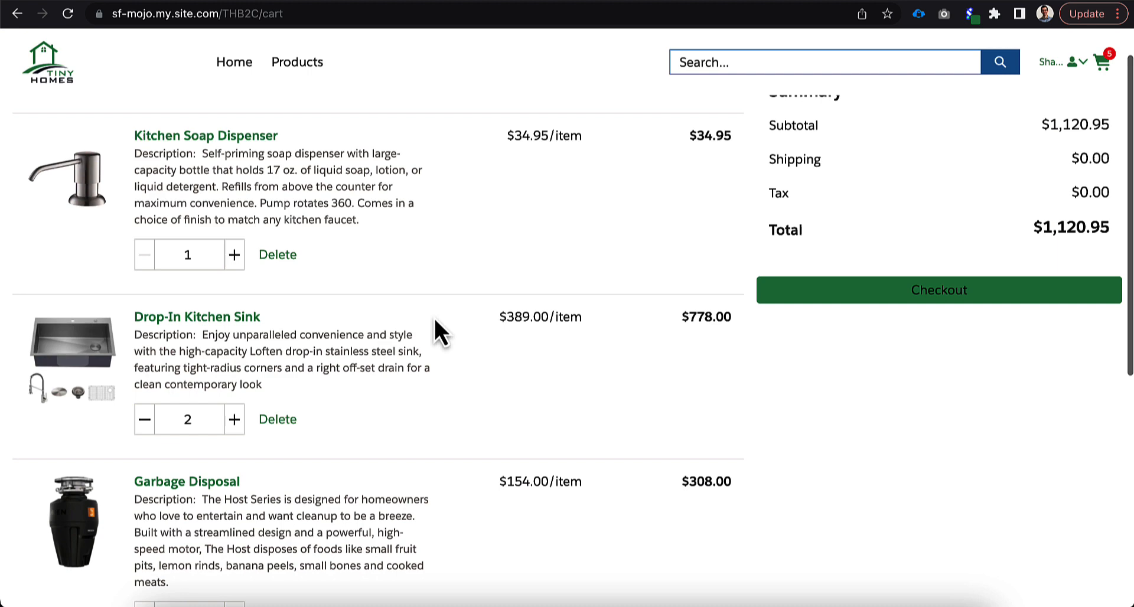
pyautogui.scroll(-2, 435, 320)
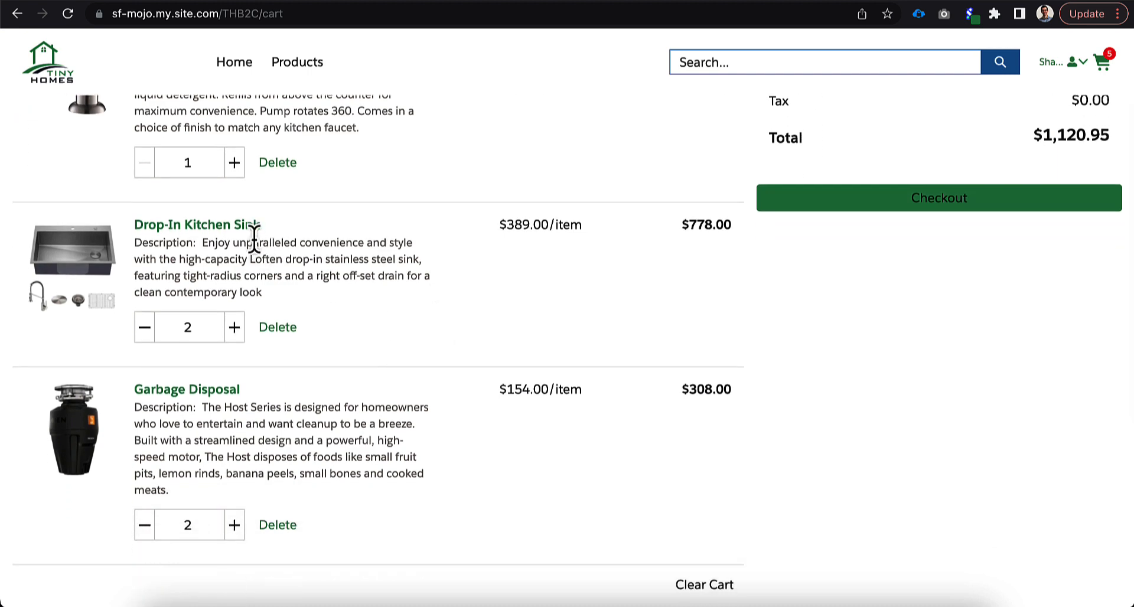
pyautogui.scroll(-2, 282, 243)
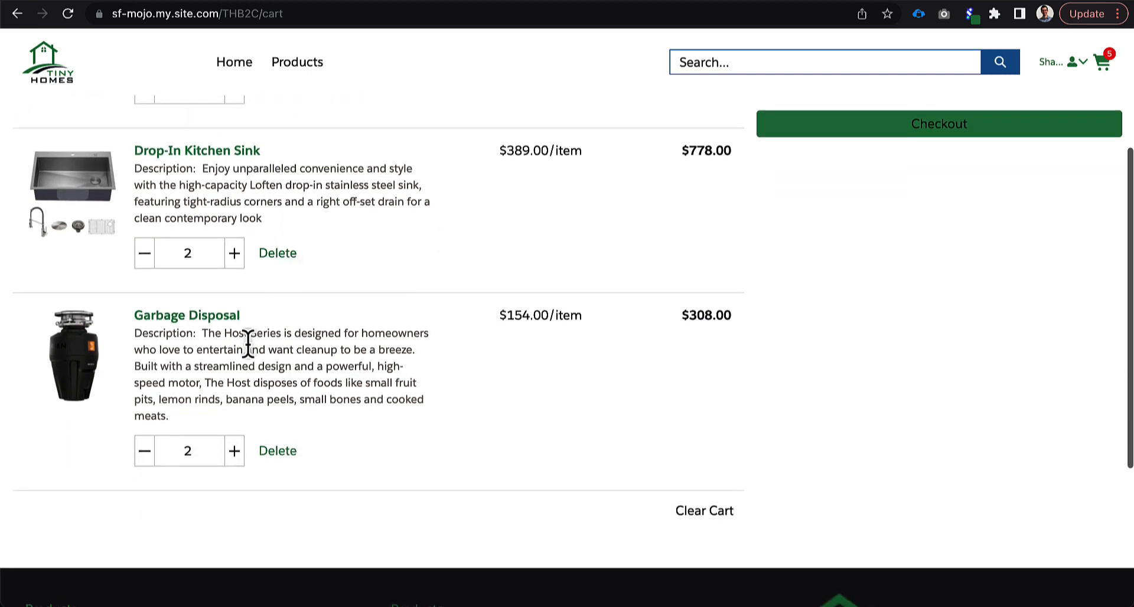
pyautogui.scroll(4, 285, 327)
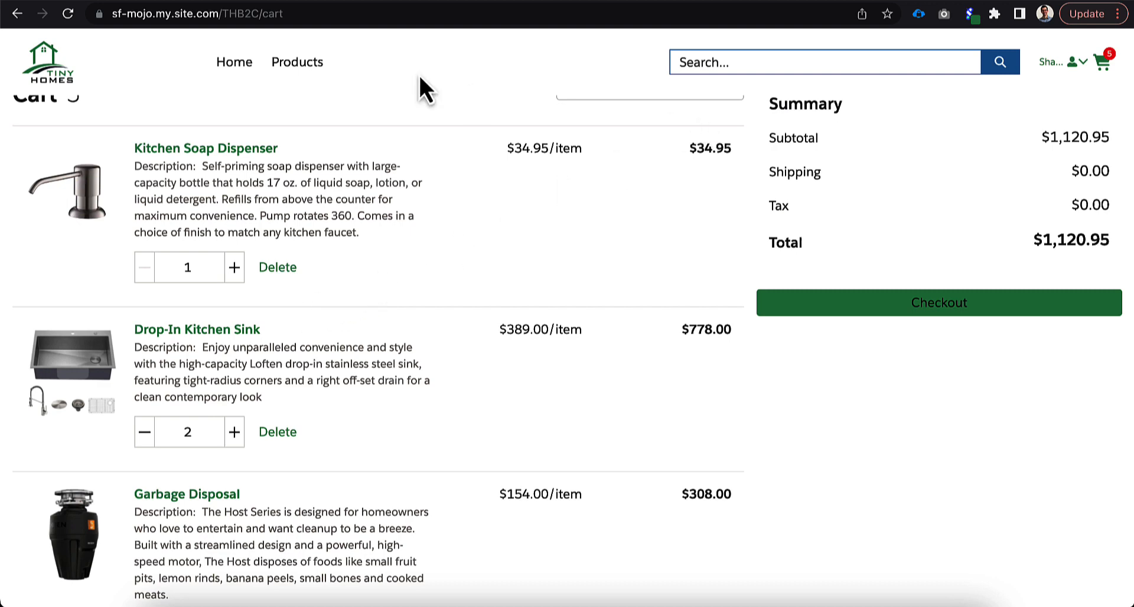
# - Revisit the Drop-In Kitchen Sink Bundle page from the product listing and view the cart
pyautogui.click(314, 65)
pyautogui.scroll(-1, 551, 425)
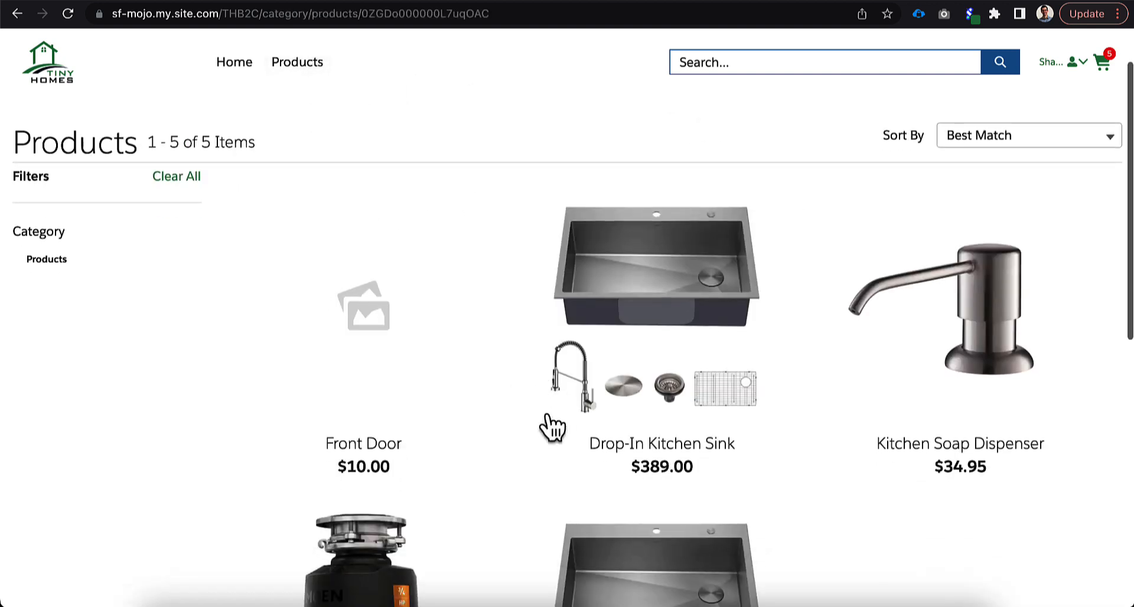
pyautogui.scroll(-3, 549, 423)
pyautogui.scroll(-3, 551, 423)
pyautogui.click(663, 467)
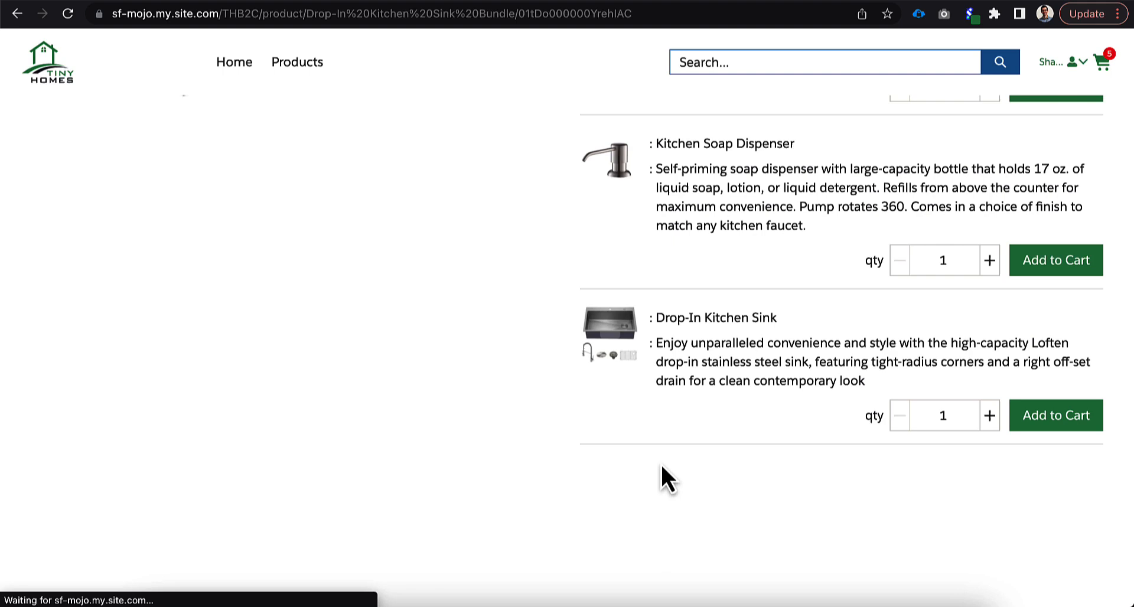
pyautogui.scroll(2, 742, 336)
pyautogui.scroll(3, 846, 354)
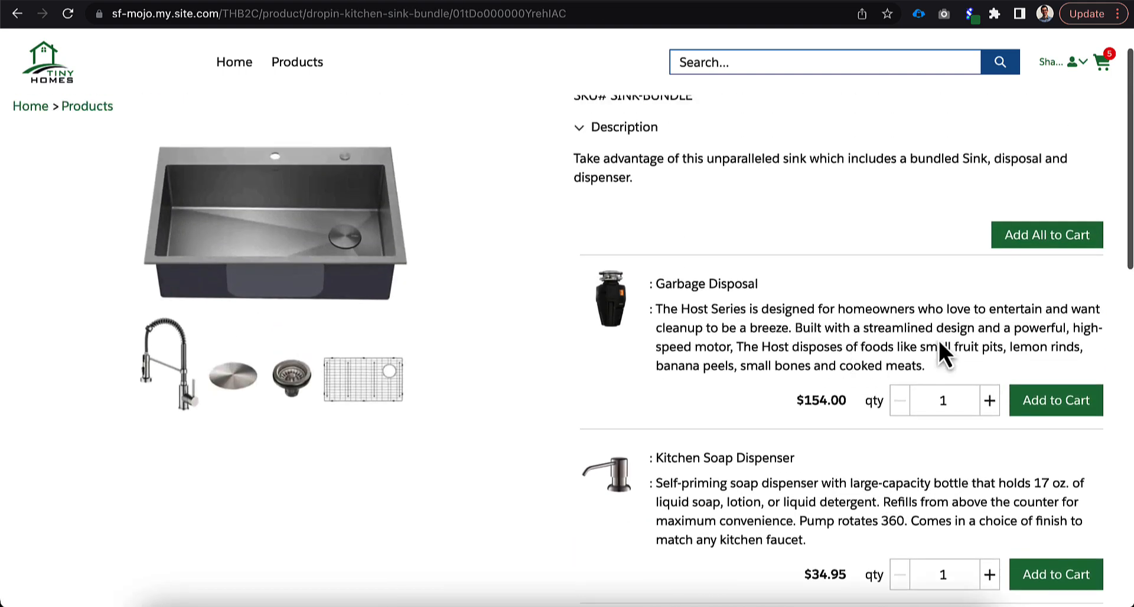
pyautogui.scroll(-1, 1046, 386)
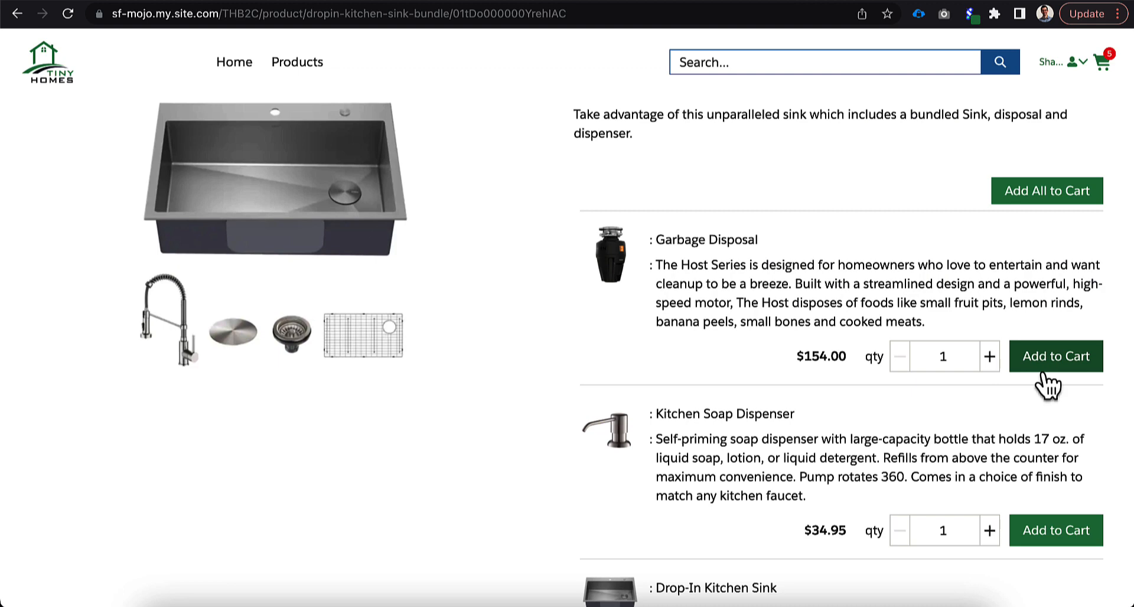
pyautogui.click(1048, 375)
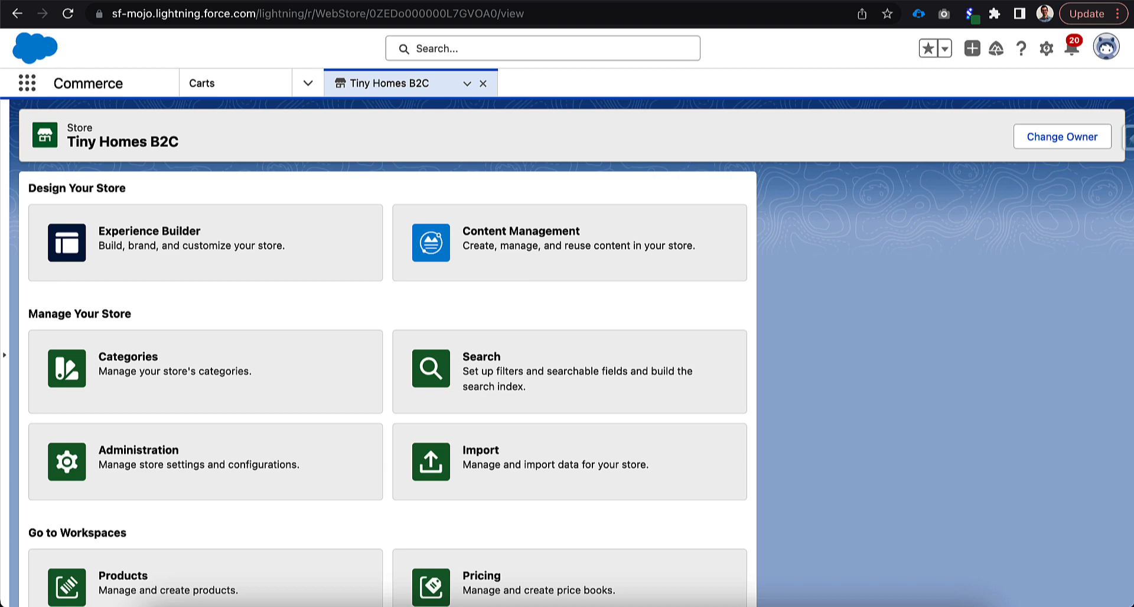
pyautogui.scroll(-3, 160, 469)
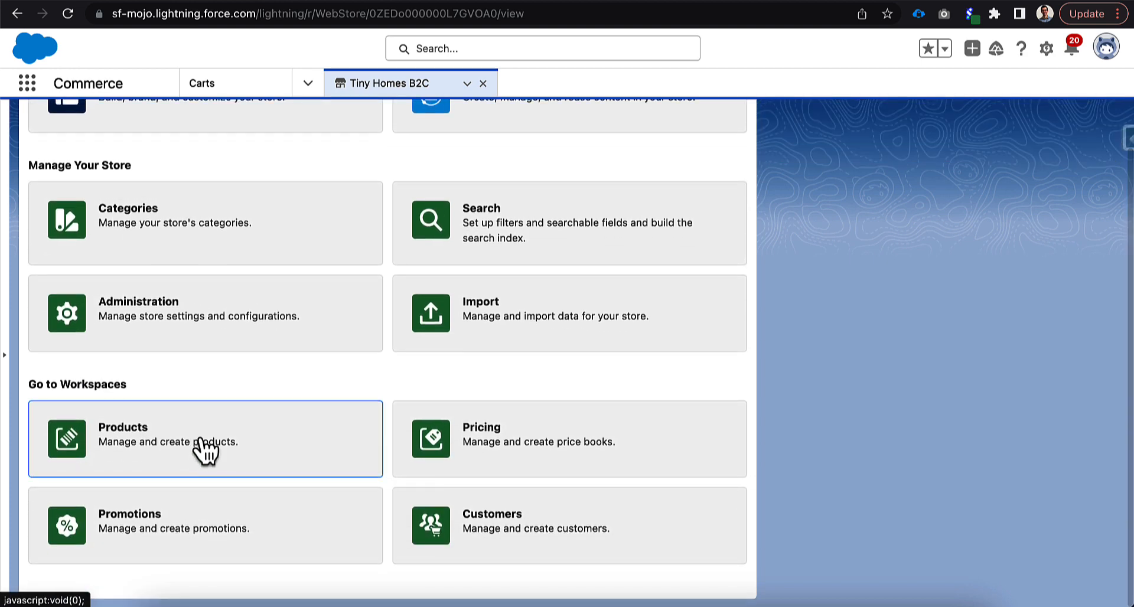
# - Enter the Tiny Homes B2C product workspace and reveal the additional product actions beside Import
pyautogui.click(203, 449)
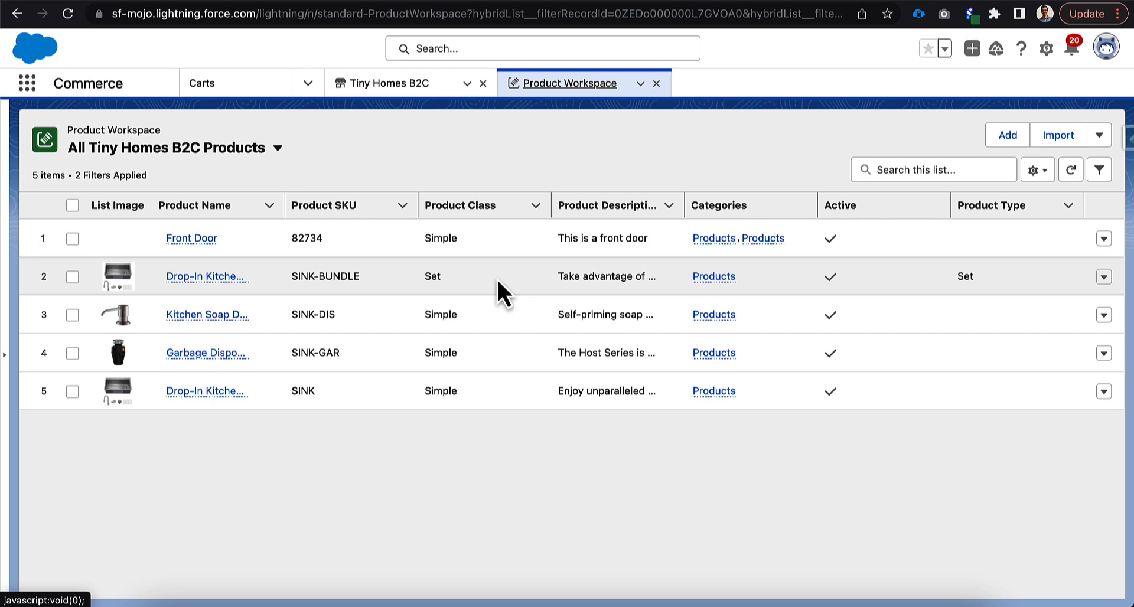
pyautogui.click(1098, 138)
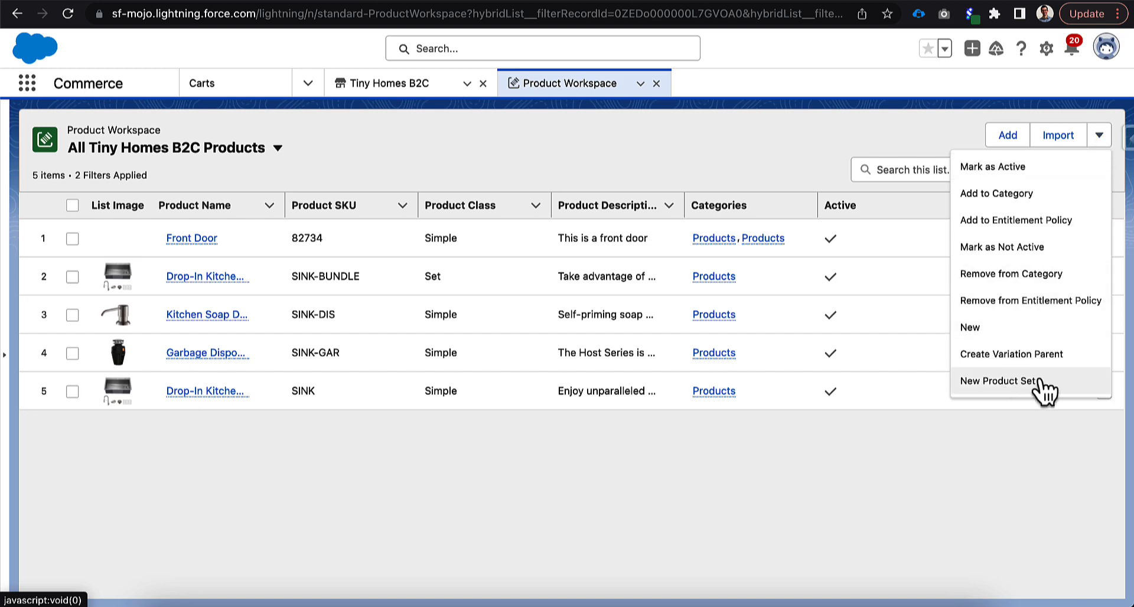
# - Create and save the active product set Barn Door Bundle with SKU BARN-BUNDLE and its description
pyautogui.click(998, 380)
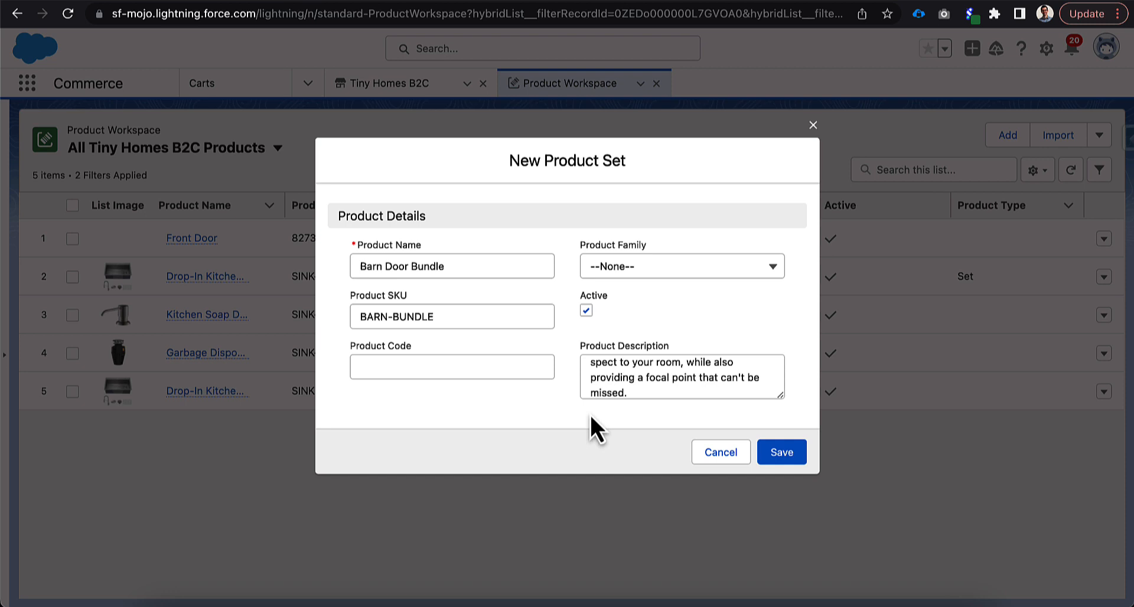
pyautogui.click(782, 451)
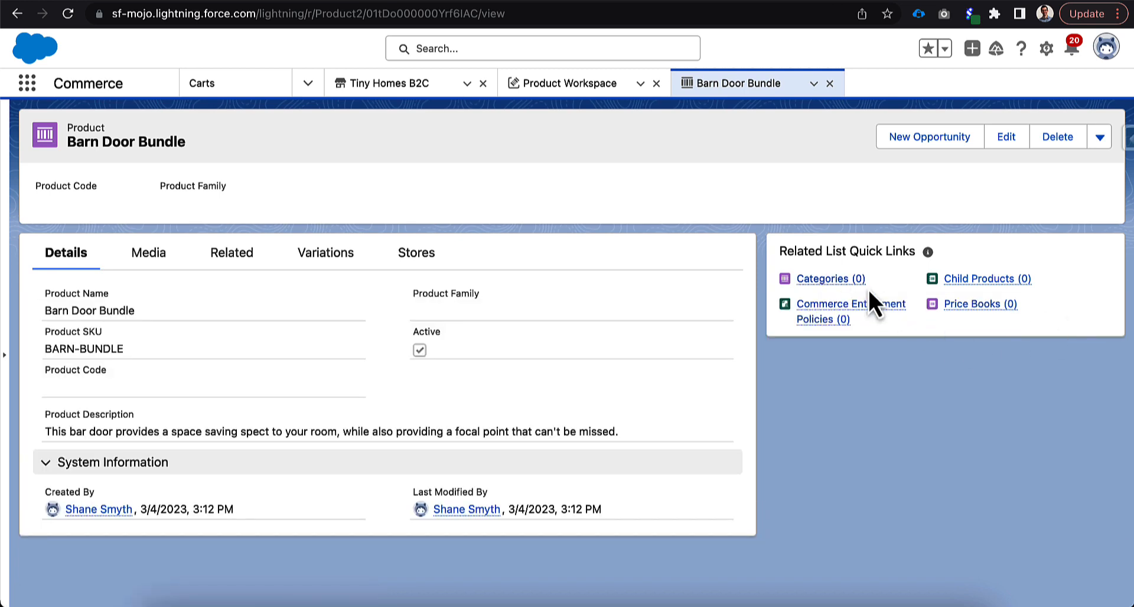
# - Assign Barn Door Bundle to the Products category of the Tiny Homes B2C Catalog
pyautogui.moveTo(831, 278)
pyautogui.click(1086, 323)
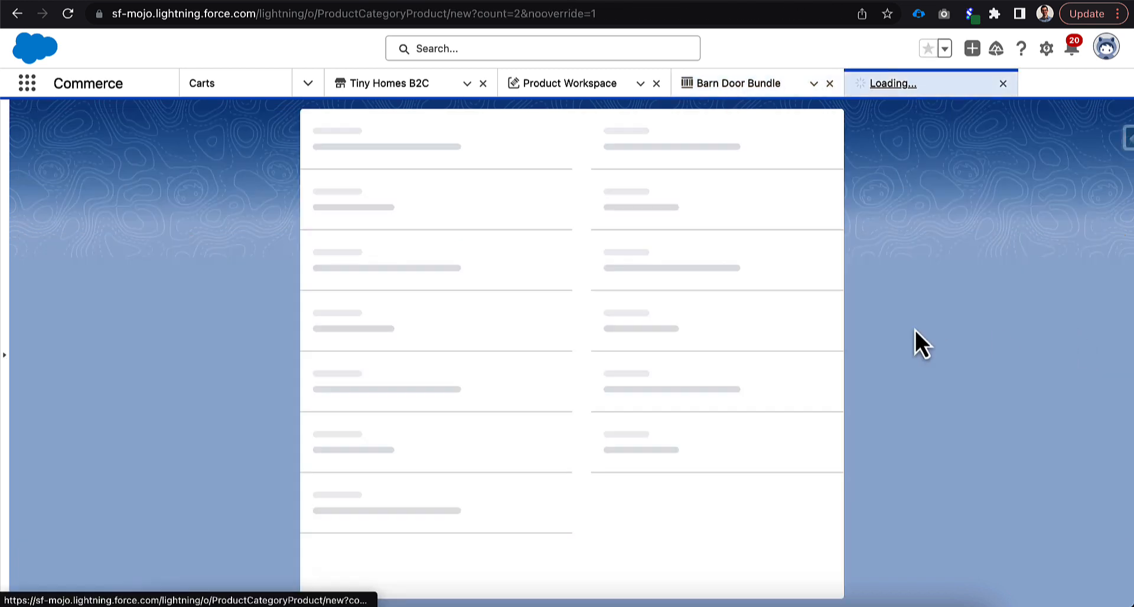
pyautogui.click(425, 225)
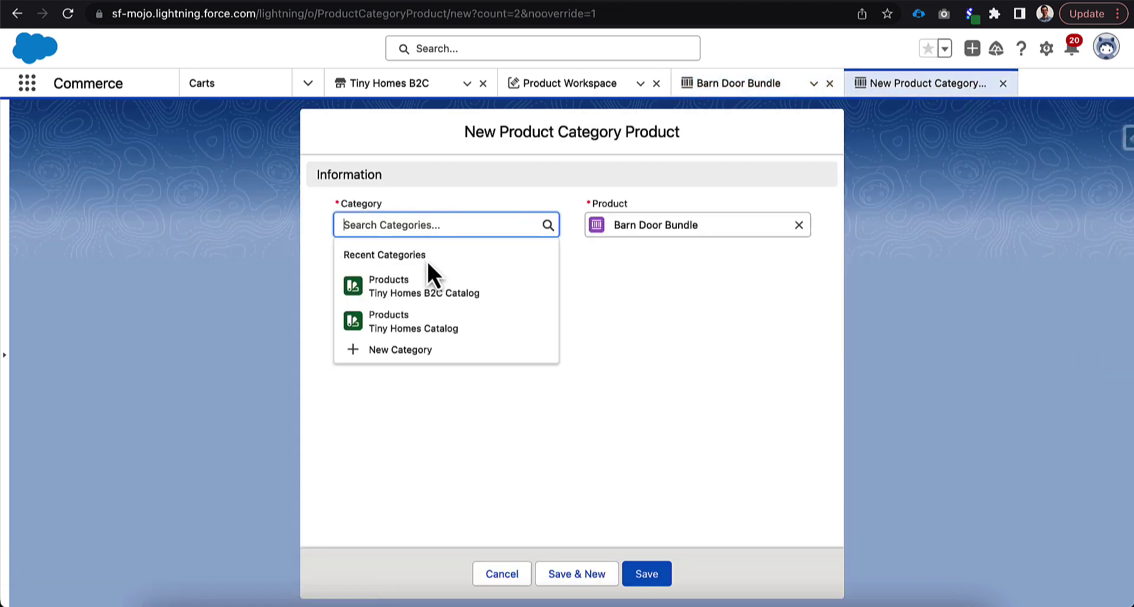
pyautogui.click(432, 301)
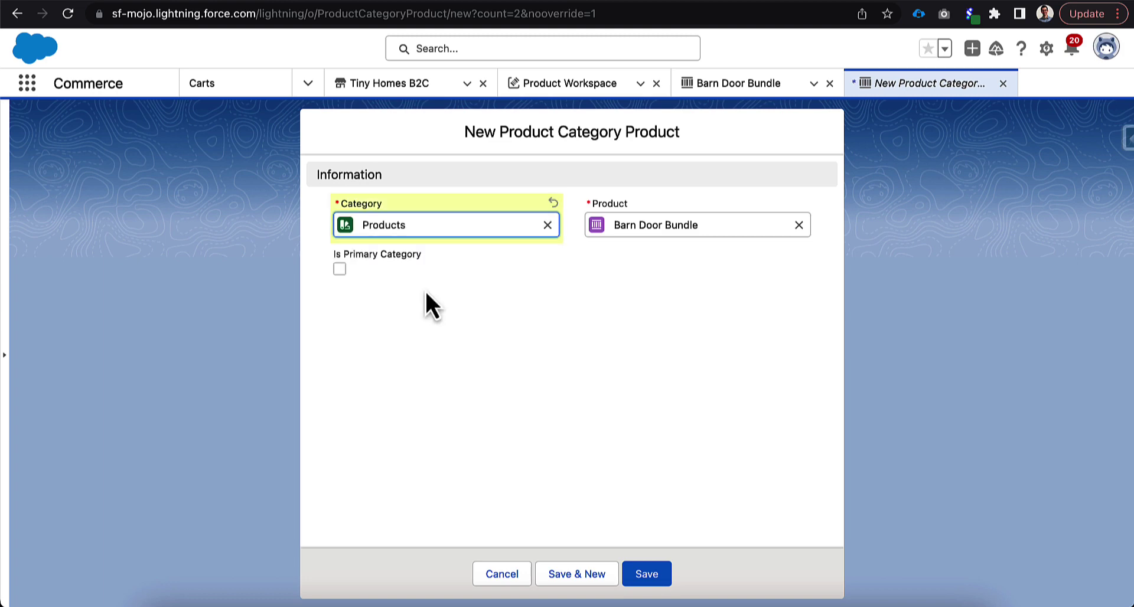
pyautogui.click(647, 575)
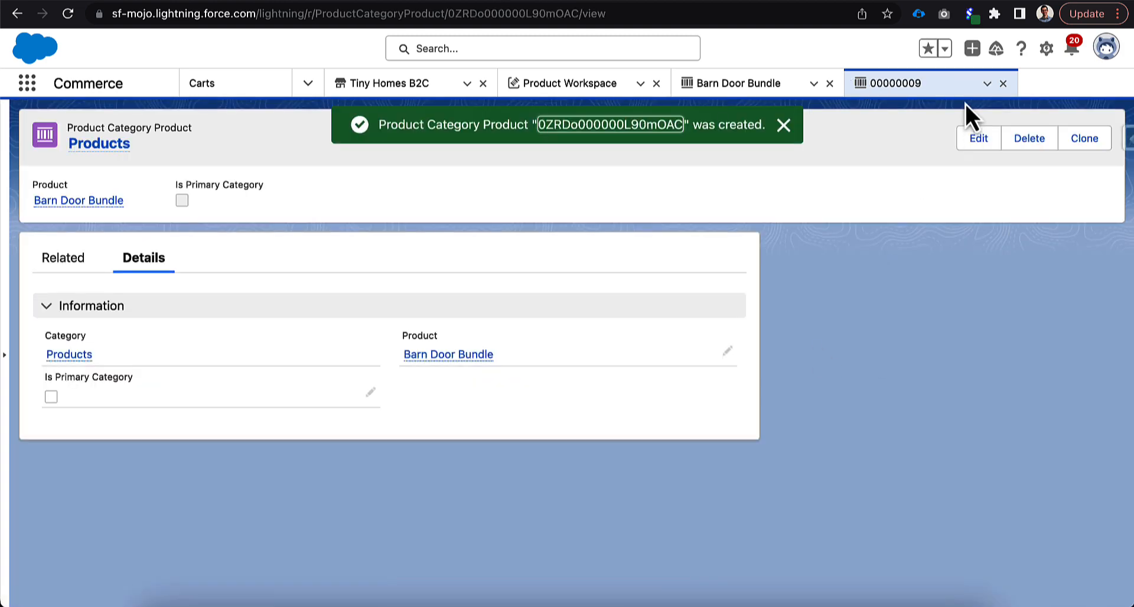
pyautogui.click(1005, 83)
pyautogui.moveTo(850, 311)
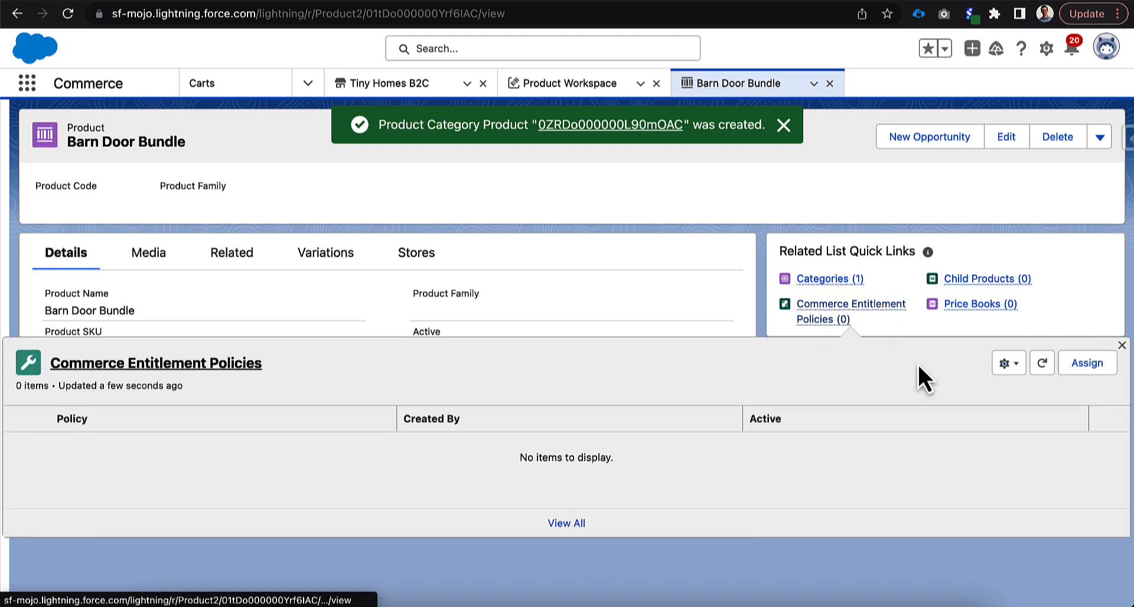
# - Assign the All Access for Tiny Homes B2C entitlement policy to Barn Door Bundle
pyautogui.click(1090, 367)
pyautogui.click(443, 233)
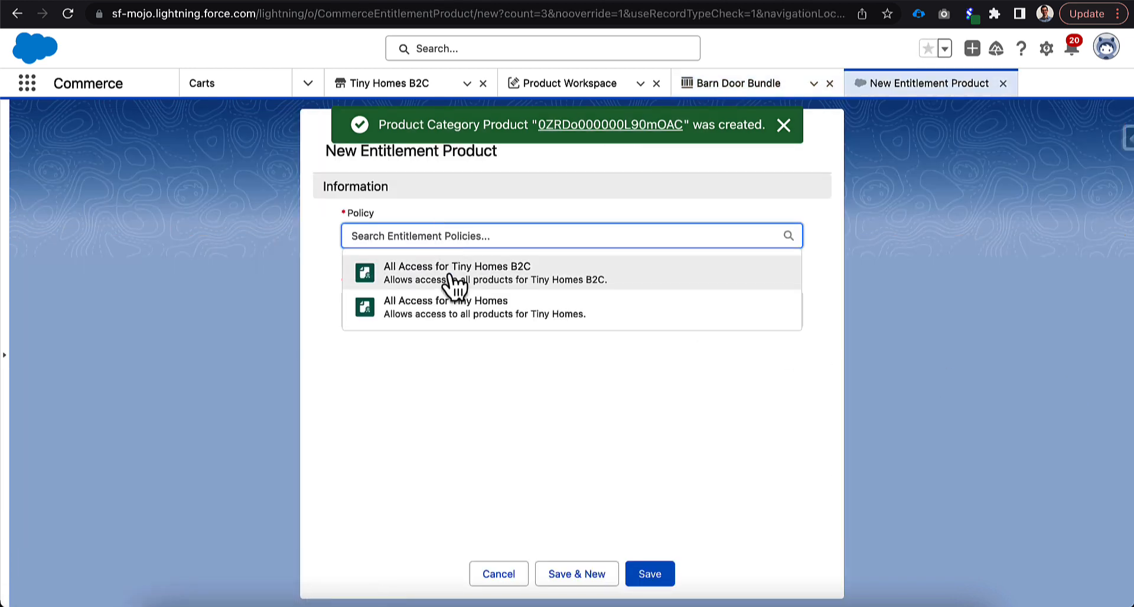
pyautogui.click(456, 276)
pyautogui.click(656, 574)
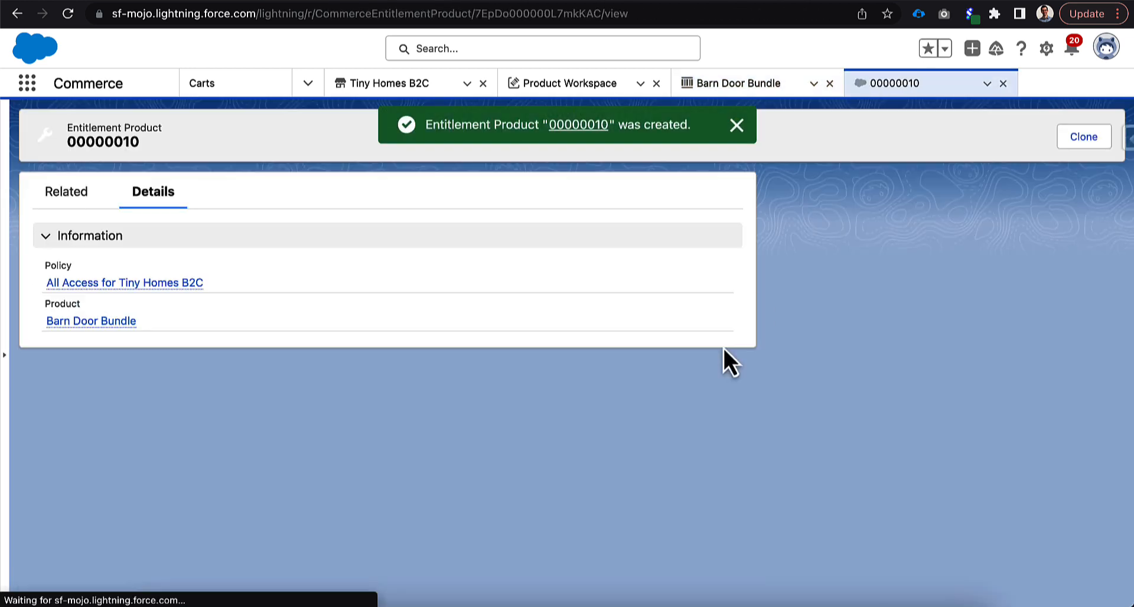
pyautogui.click(1003, 83)
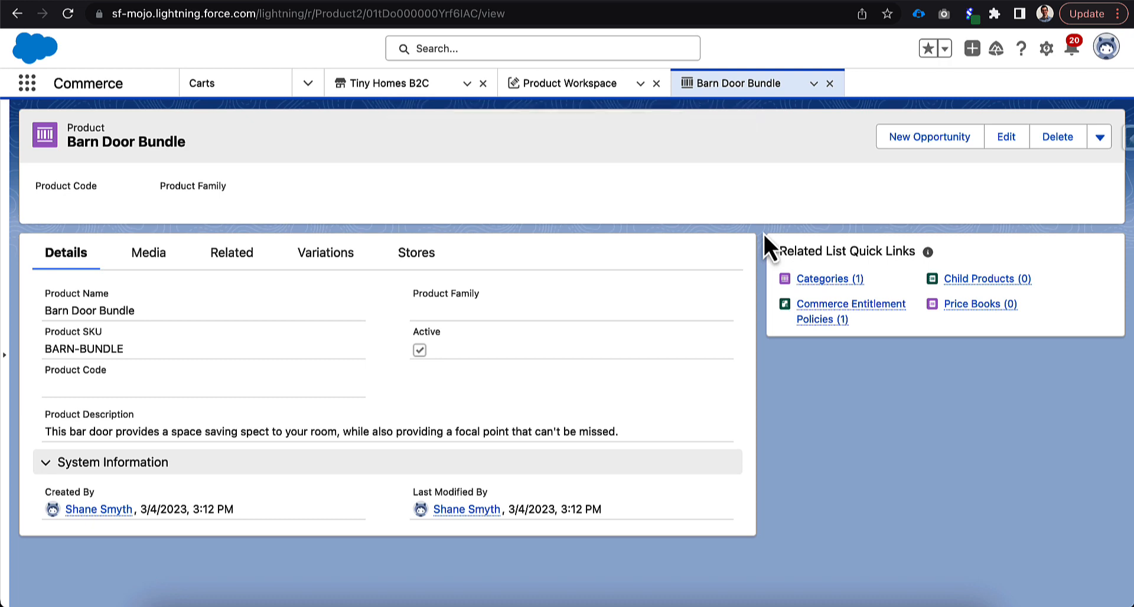
# - Create and save the active product Interior Sliding Barn Door with SKU BARN-DOOR and a description
pyautogui.click(830, 83)
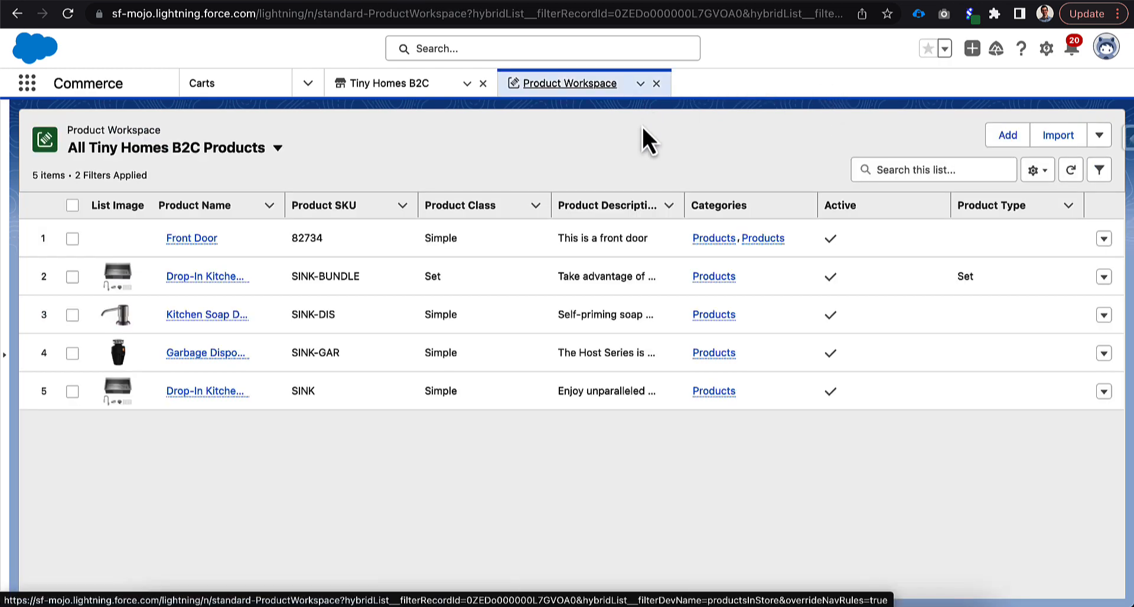
pyautogui.click(1100, 137)
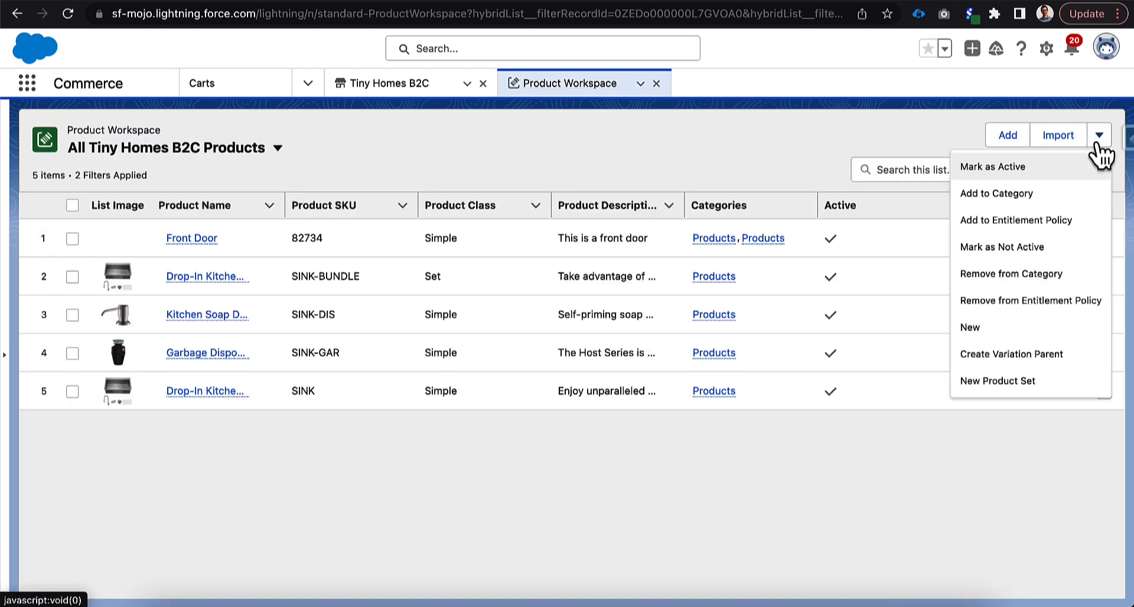
pyautogui.click(1023, 327)
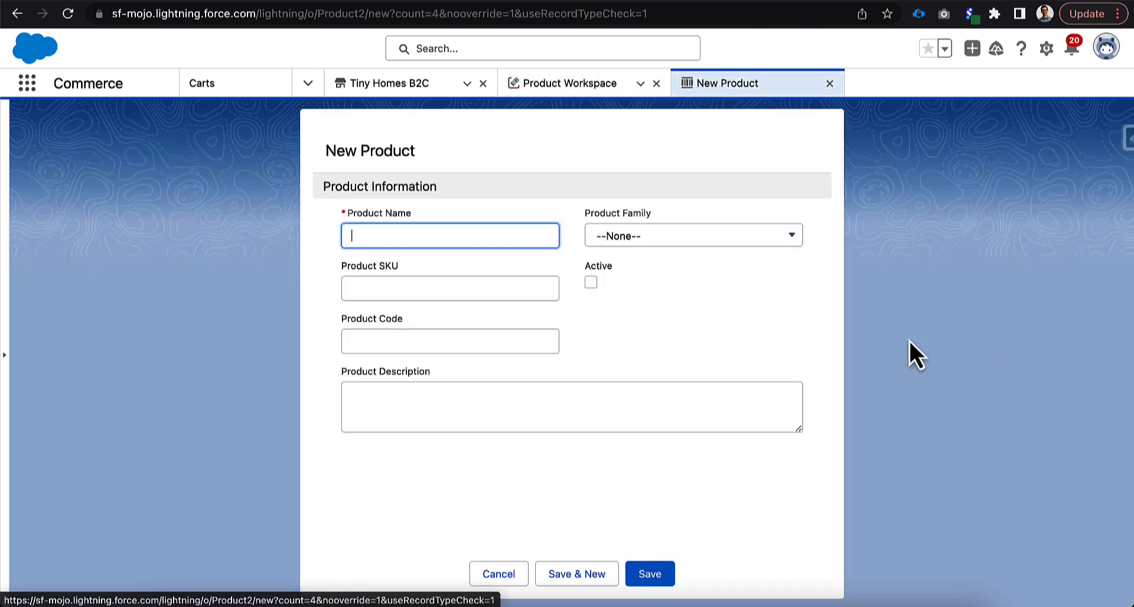
pyautogui.click(492, 237)
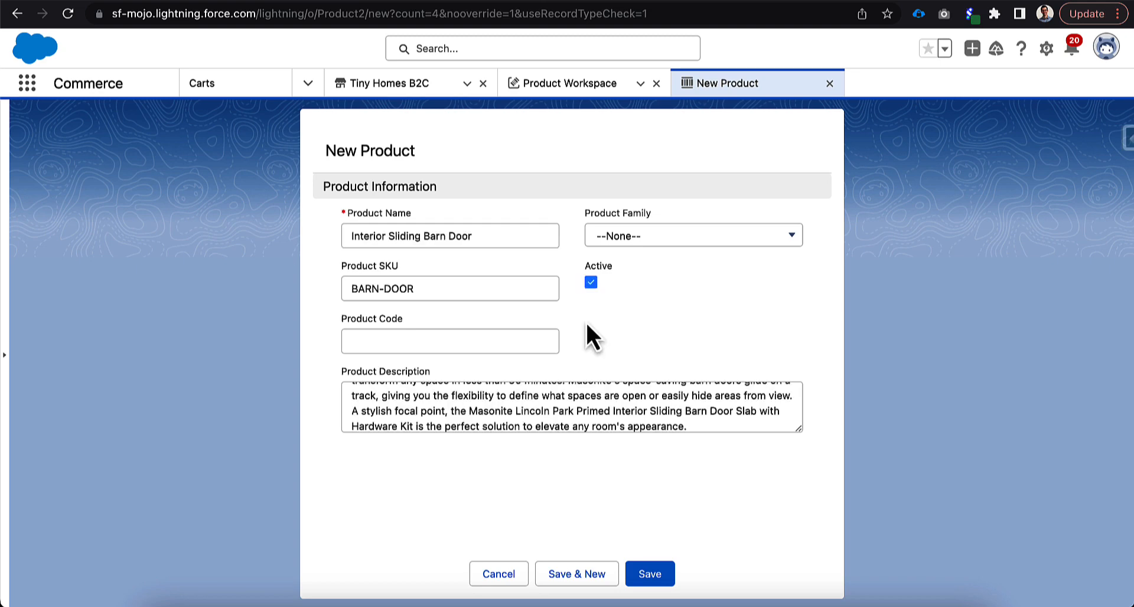
pyautogui.click(658, 578)
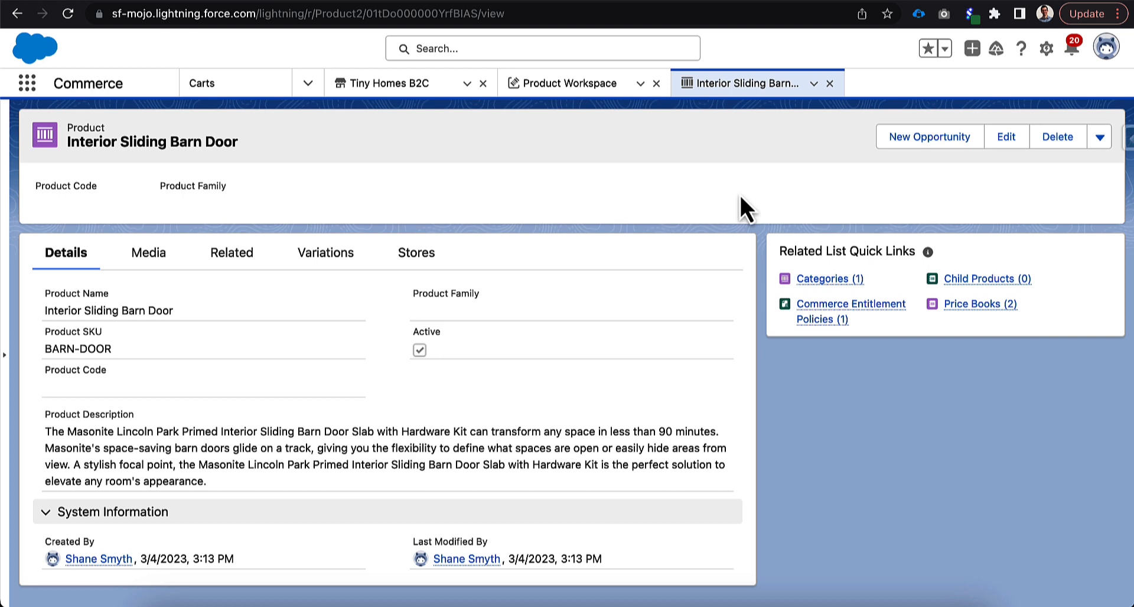
# - Select Interior Sliding Barn Door as a child component of Barn Door Bundle and proceed to its details
pyautogui.click(830, 83)
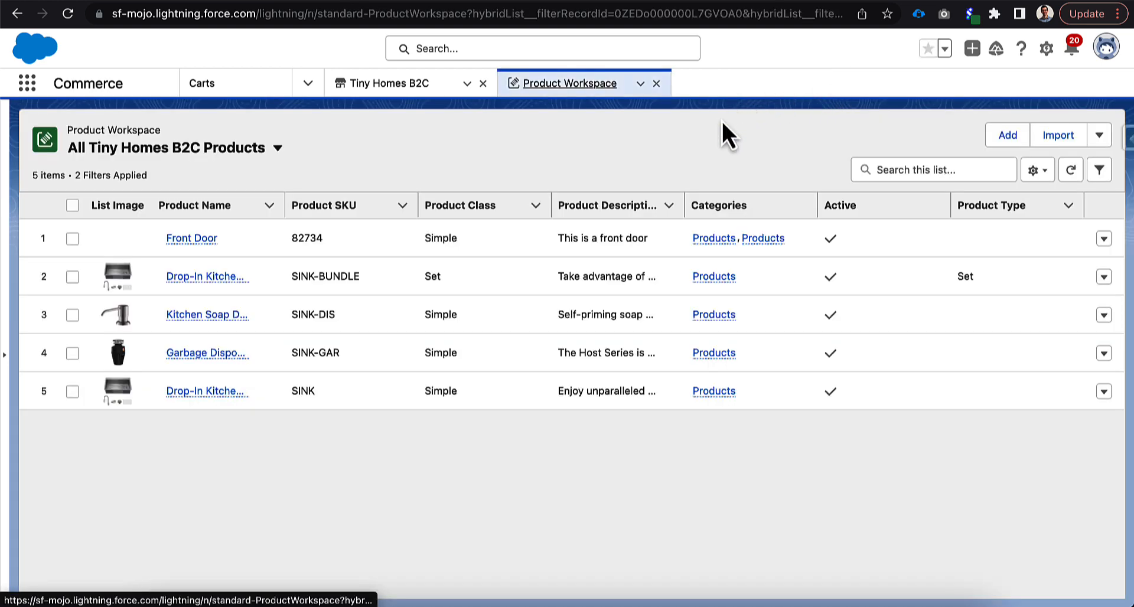
pyautogui.click(1070, 172)
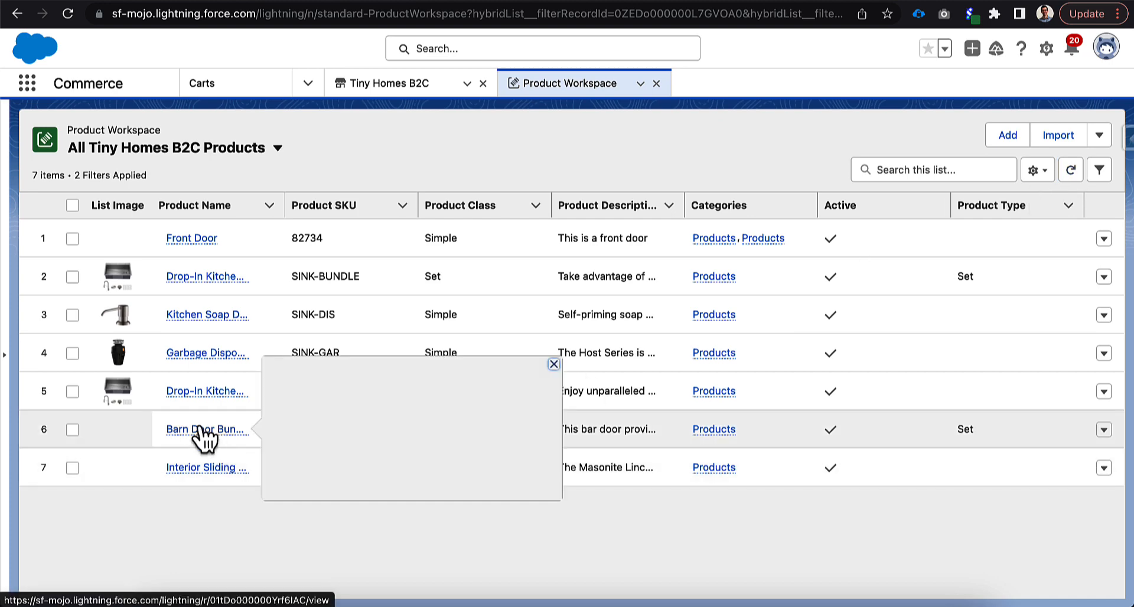
pyautogui.click(204, 430)
pyautogui.moveTo(987, 279)
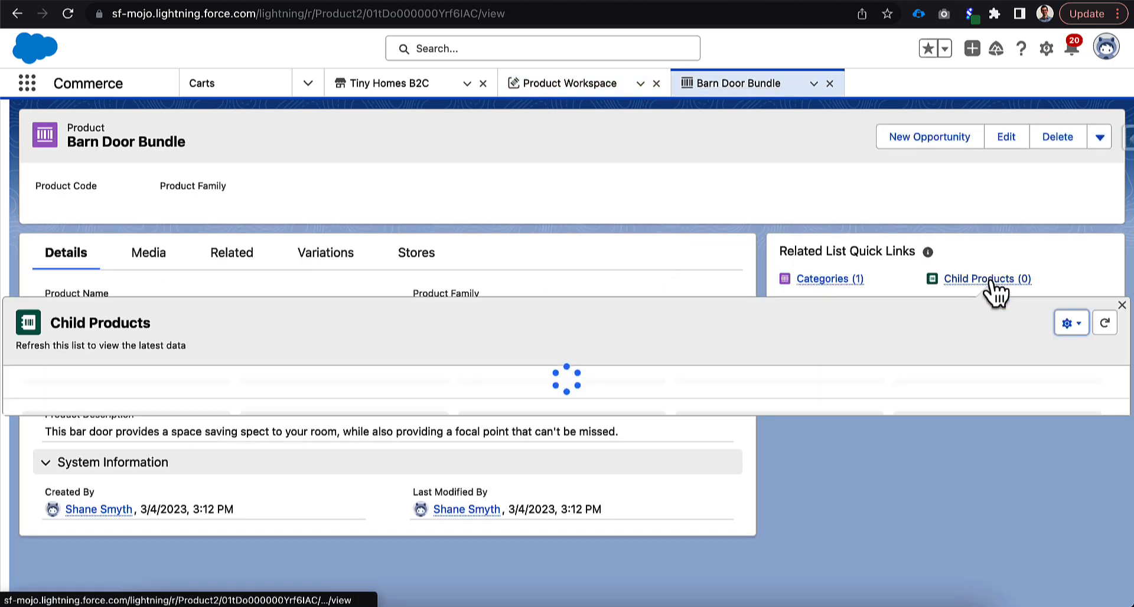
pyautogui.click(1093, 323)
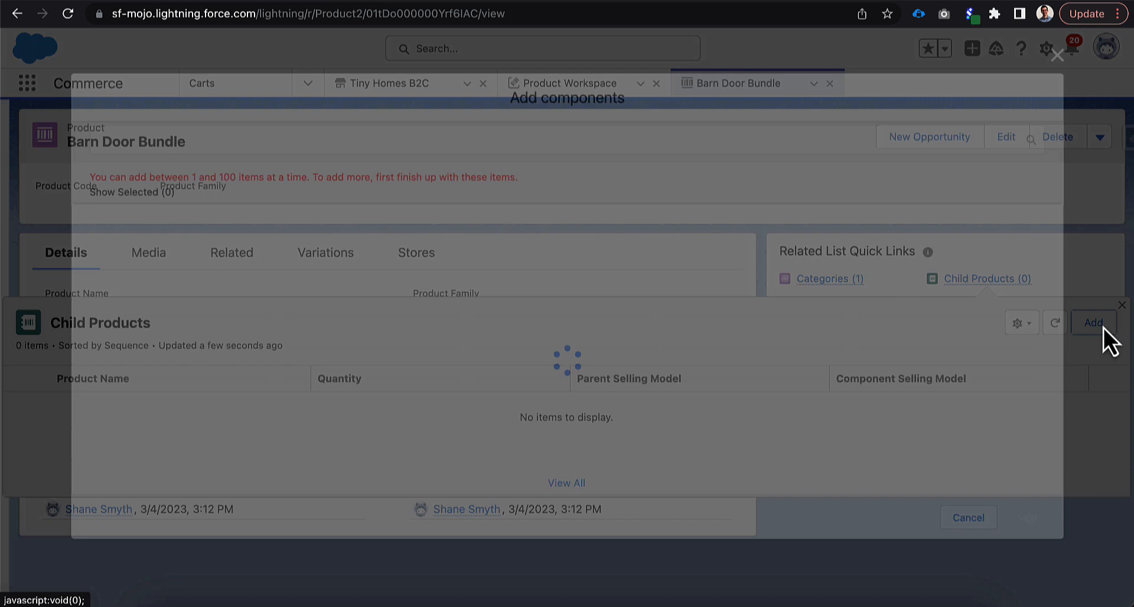
pyautogui.click(293, 133)
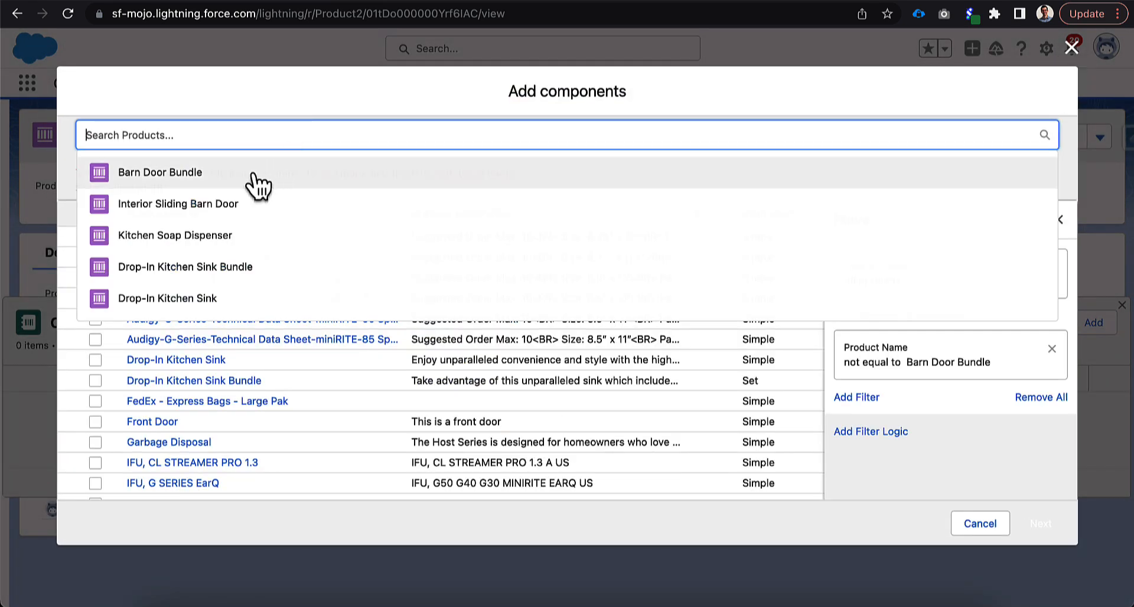
pyautogui.click(214, 208)
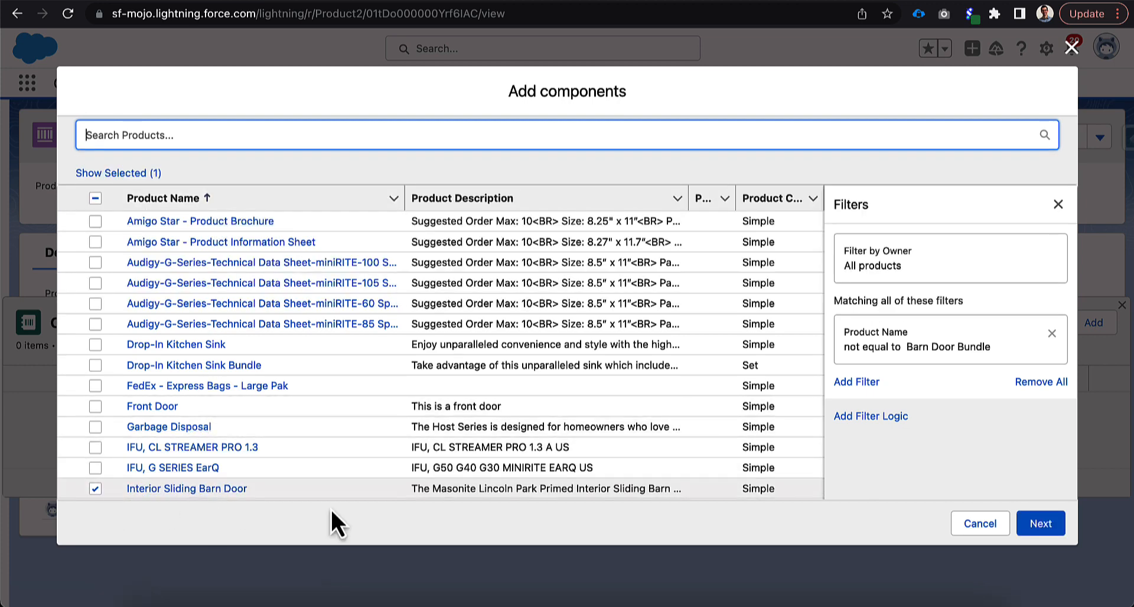
pyautogui.click(1041, 524)
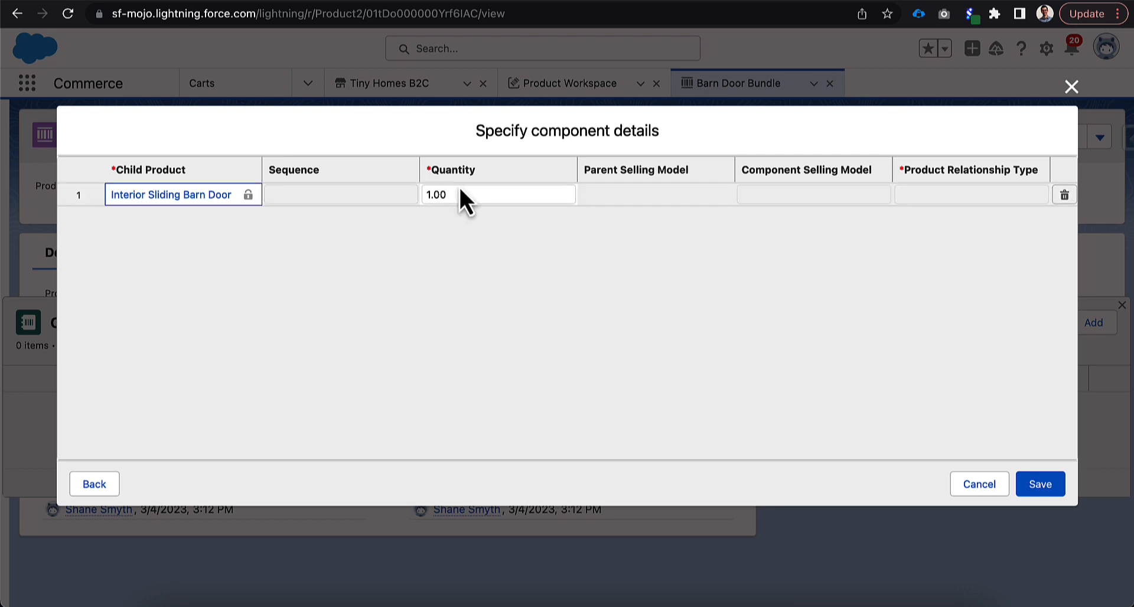
# - Save the door as a child product, quantity 1, with Set to Set Component Relationship
pyautogui.click(937, 194)
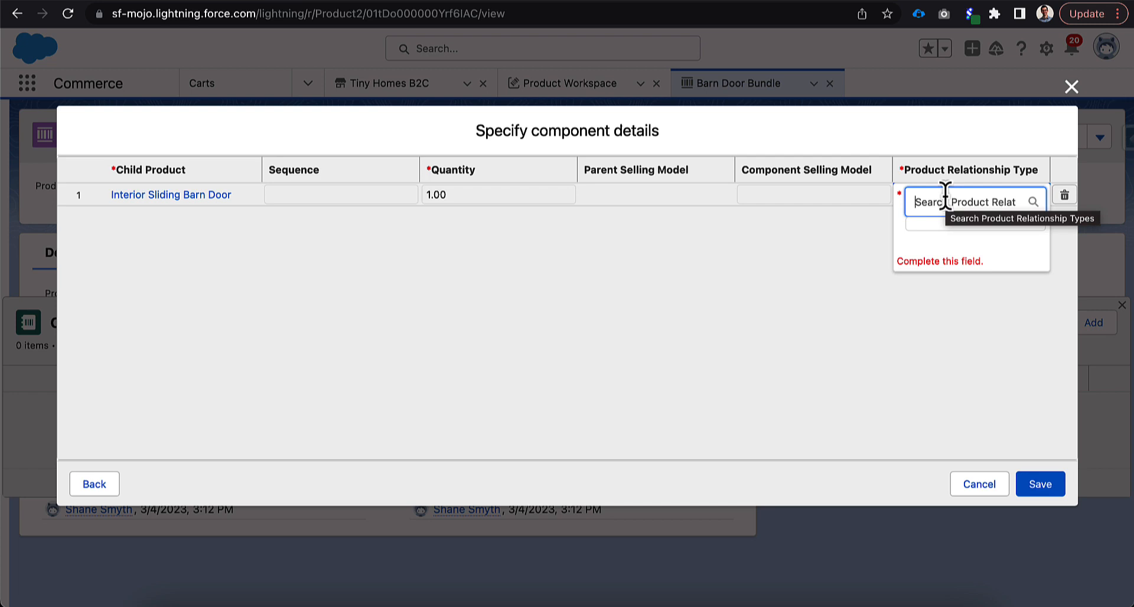
pyautogui.write('Set')
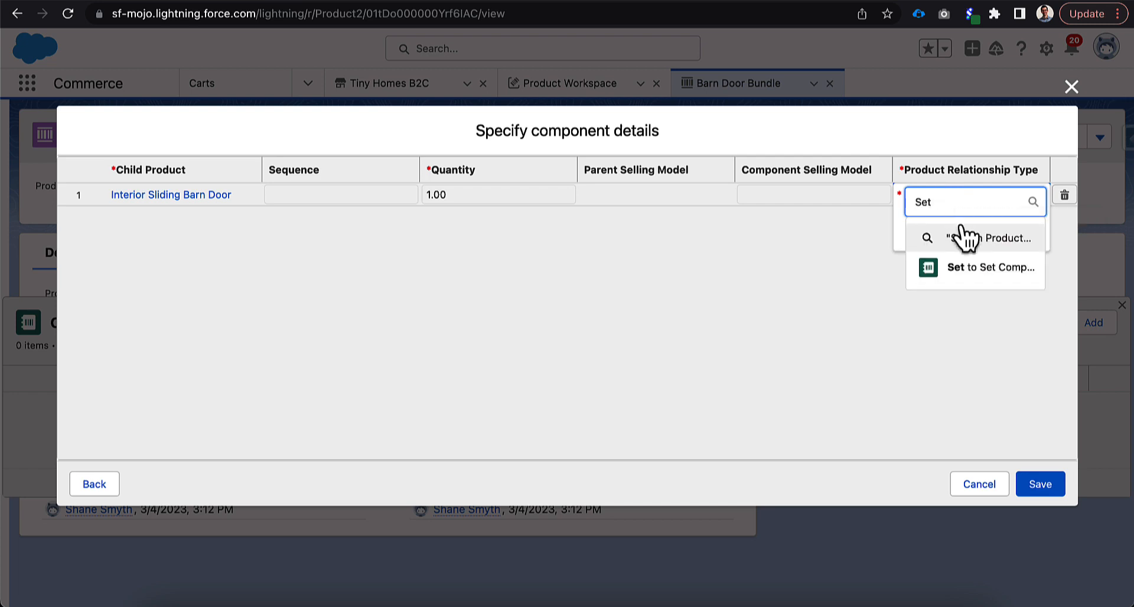
pyautogui.click(969, 270)
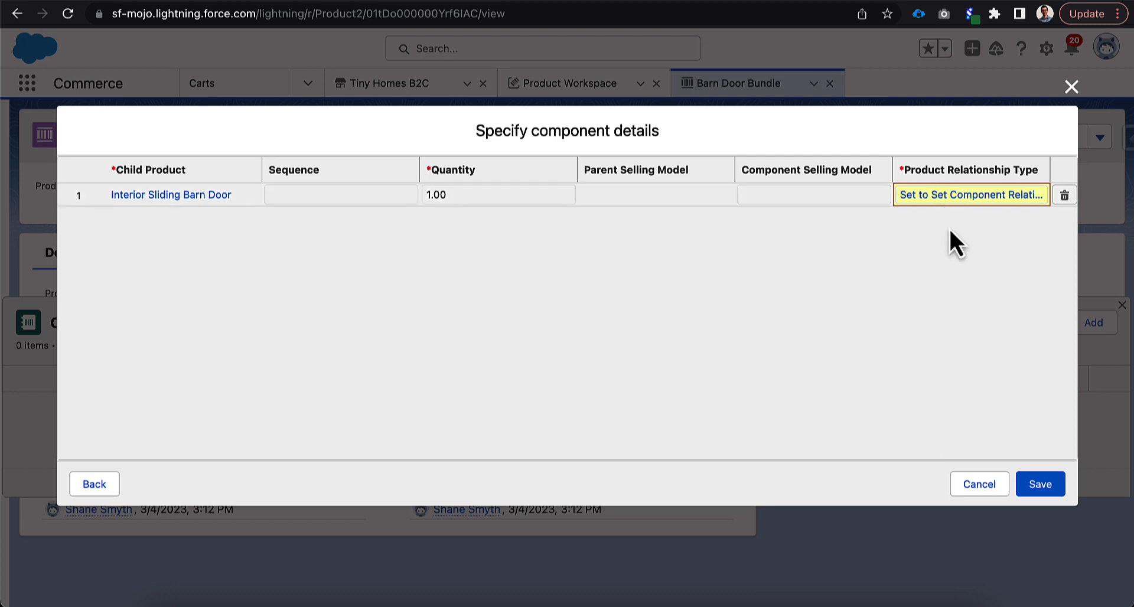
pyautogui.click(1053, 485)
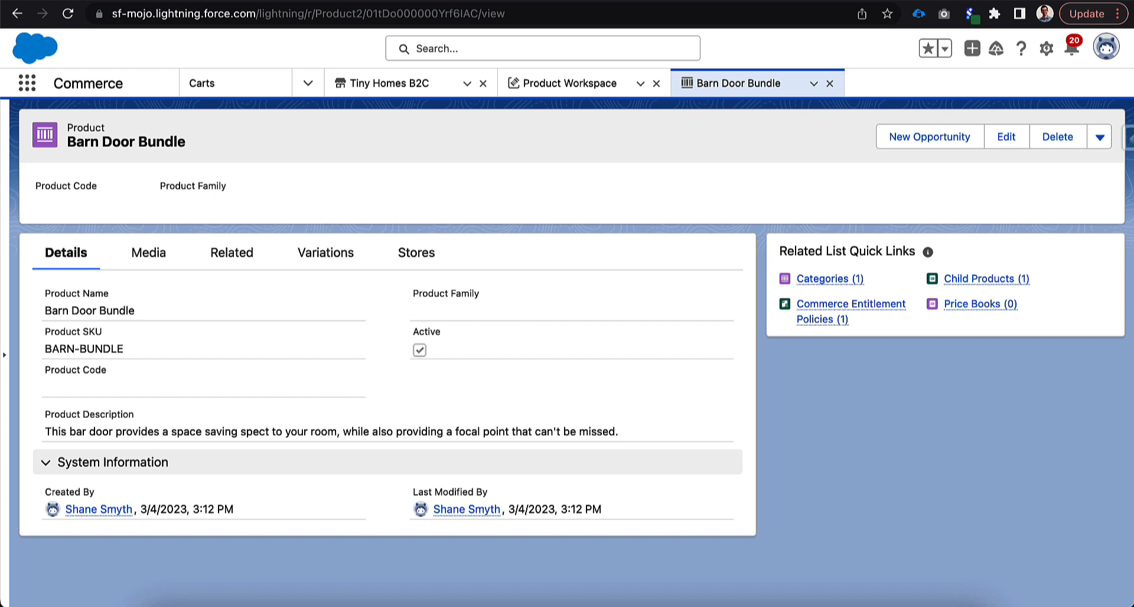
pyautogui.moveTo(985, 279)
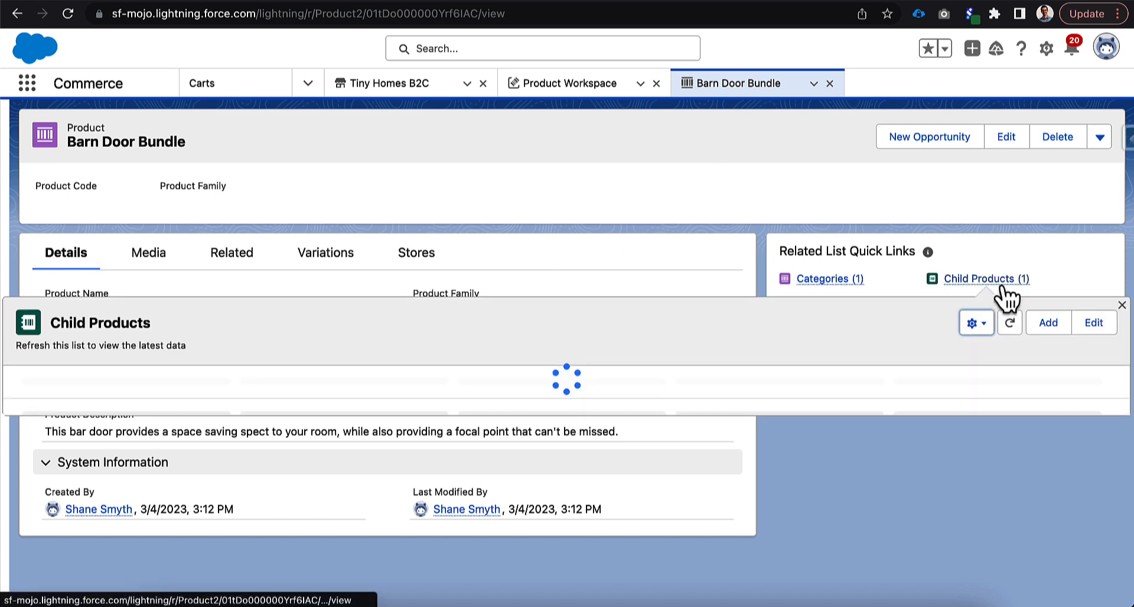
# - Select Decorative Hook and Eye and Connecting Adapter for Flat Rail as further bundle components
pyautogui.click(1048, 322)
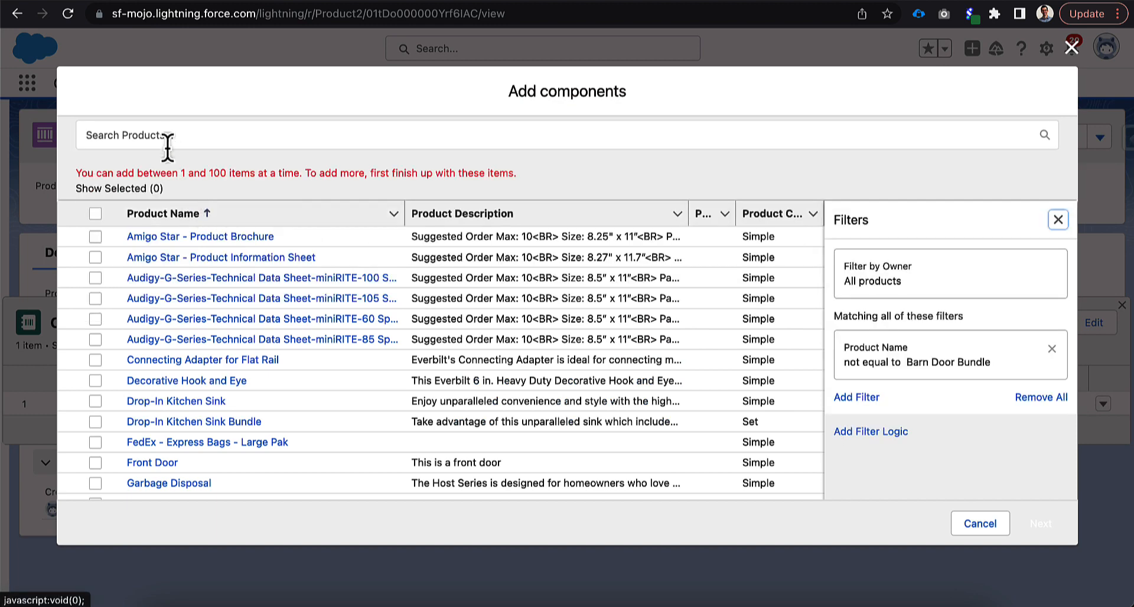
pyautogui.click(165, 138)
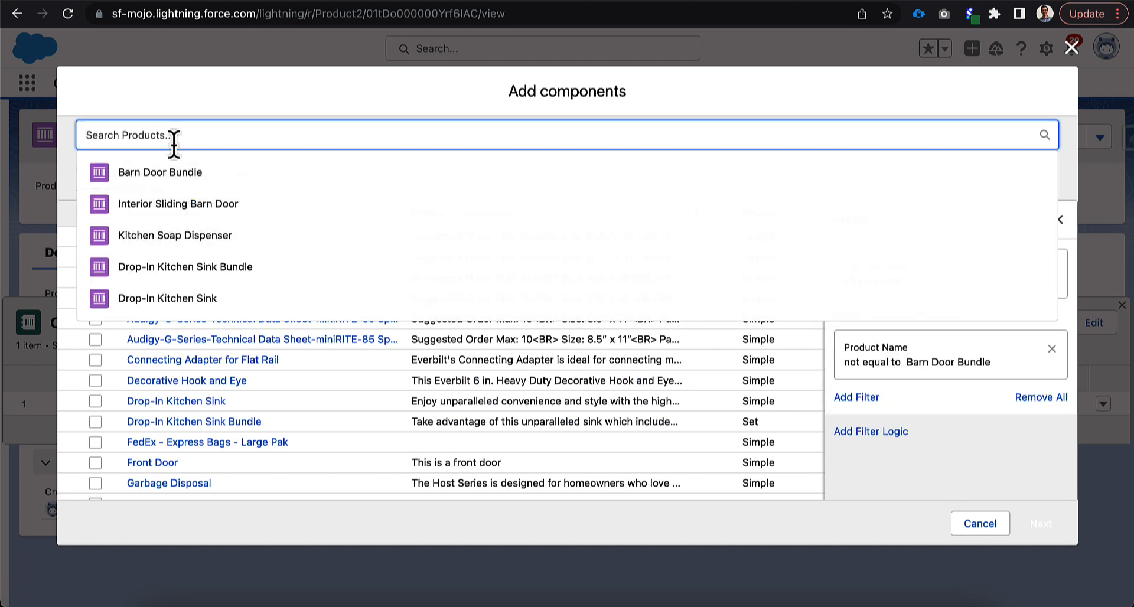
pyautogui.write('hook')
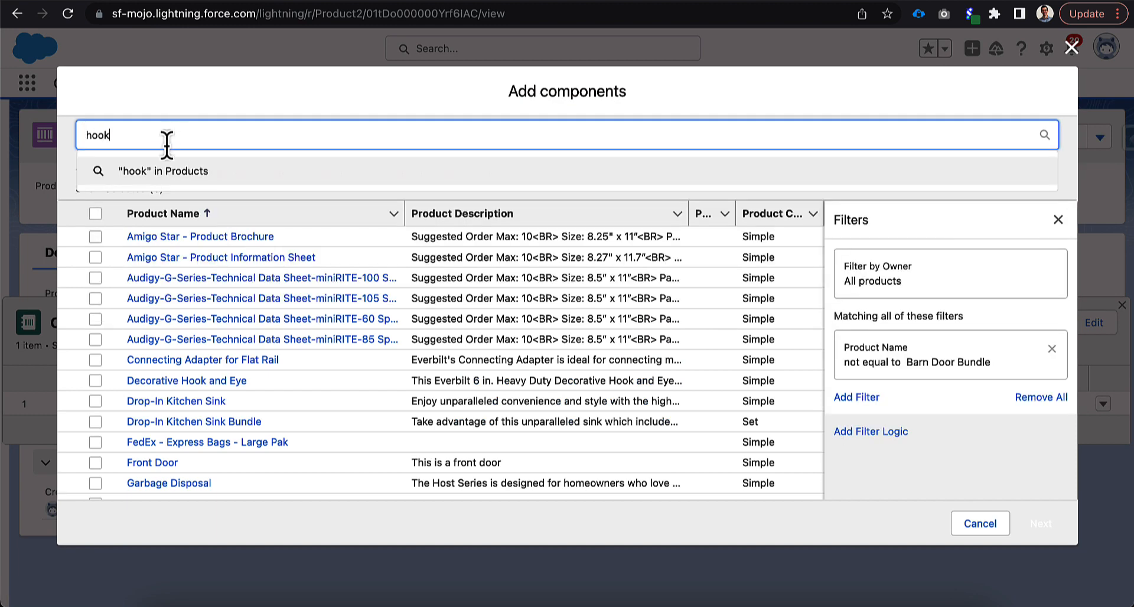
pyautogui.click(160, 200)
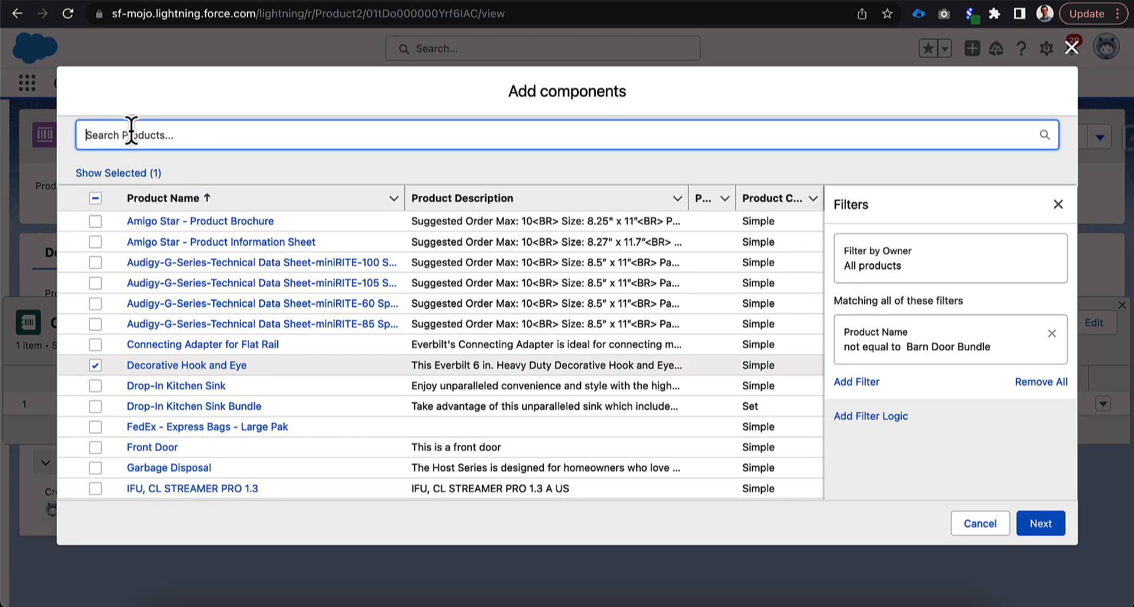
pyautogui.write('adap')
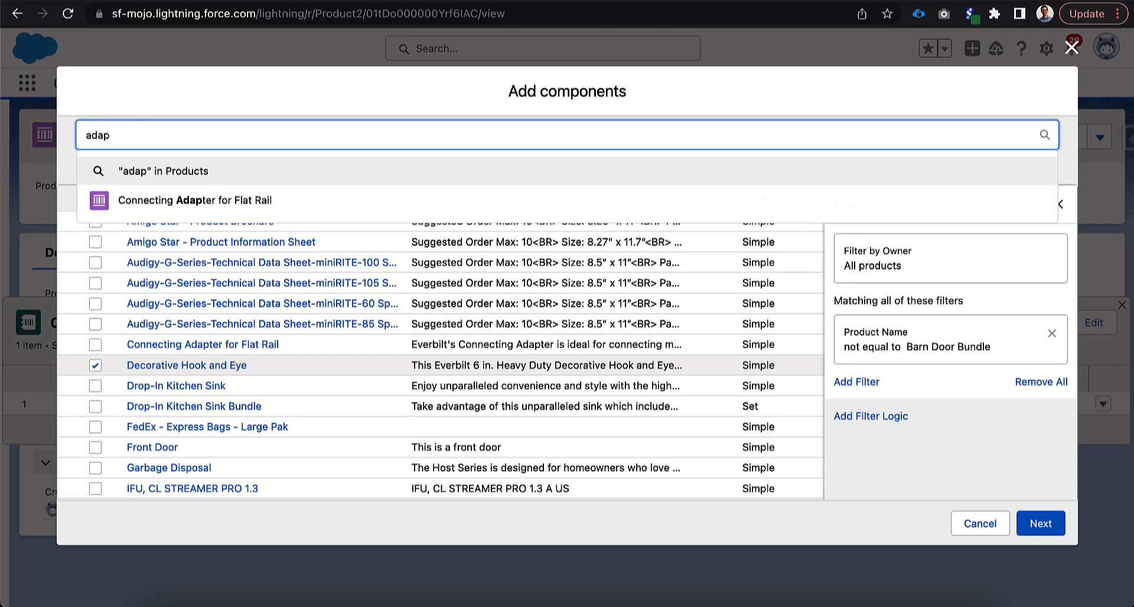
pyautogui.click(170, 203)
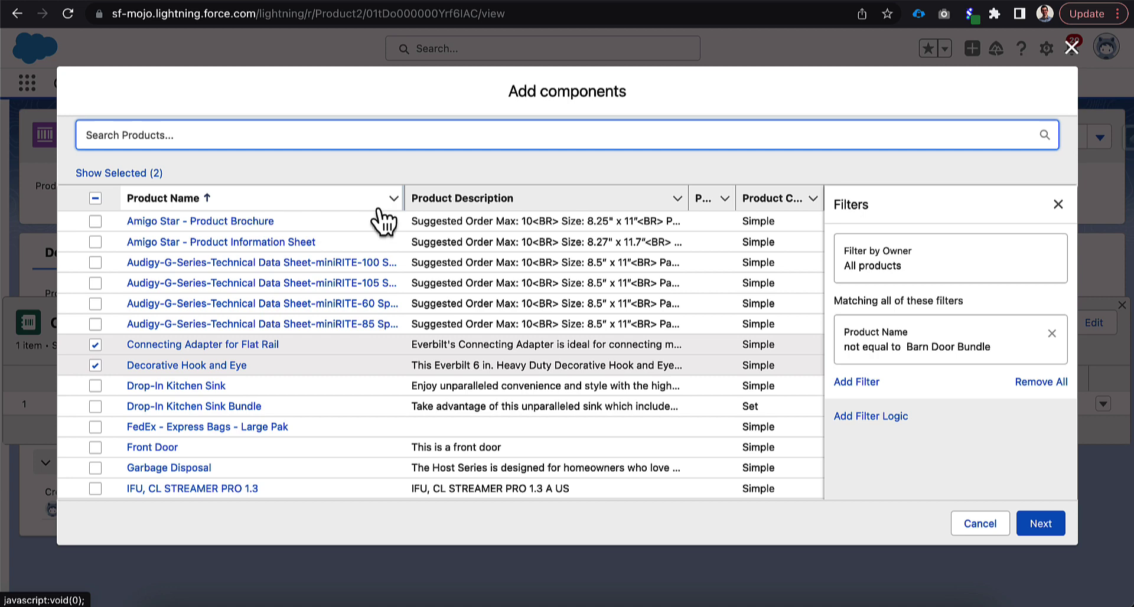
pyautogui.click(1040, 524)
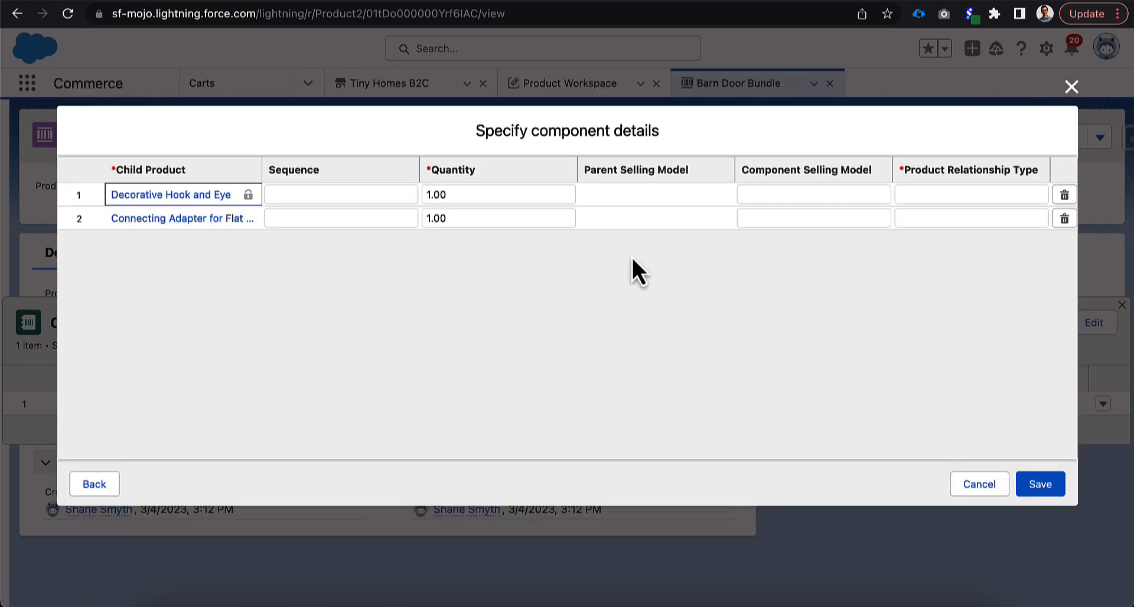
# - Give the hook and adapter Set to Set Component Relationship and save them as child products
pyautogui.click(927, 193)
pyautogui.write('Se')
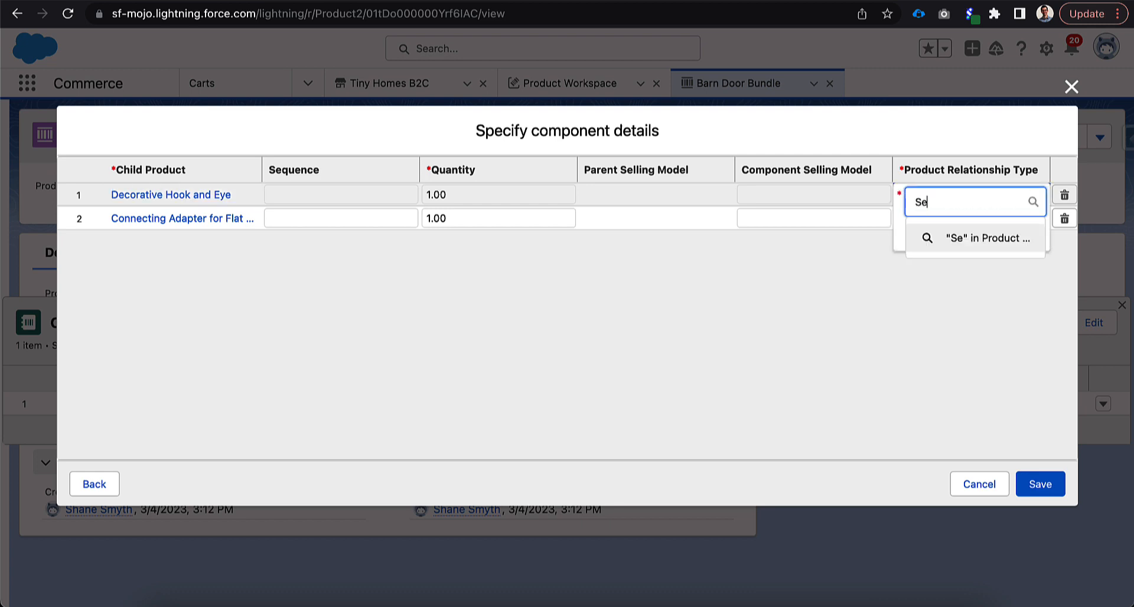
pyautogui.write('t')
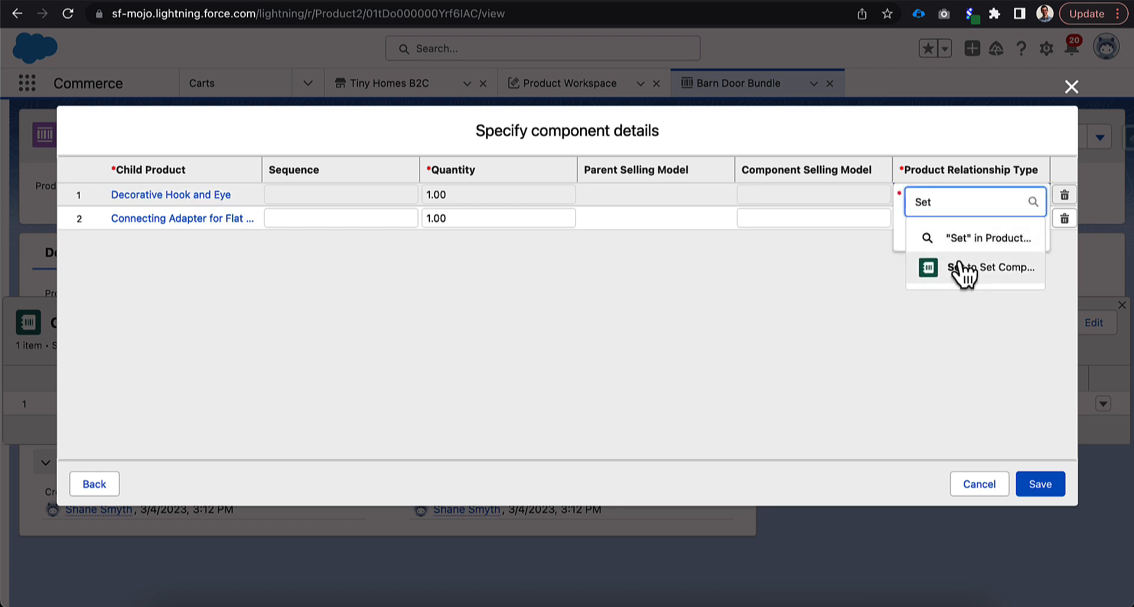
pyautogui.click(963, 267)
pyautogui.click(927, 219)
pyautogui.write('Set')
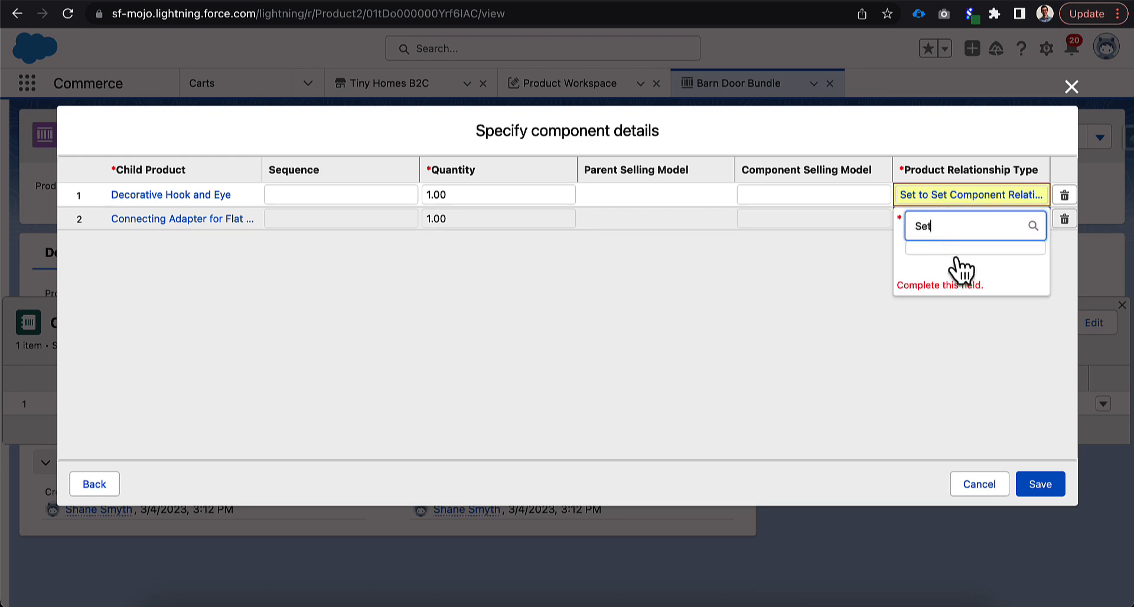
pyautogui.click(963, 292)
pyautogui.click(1039, 485)
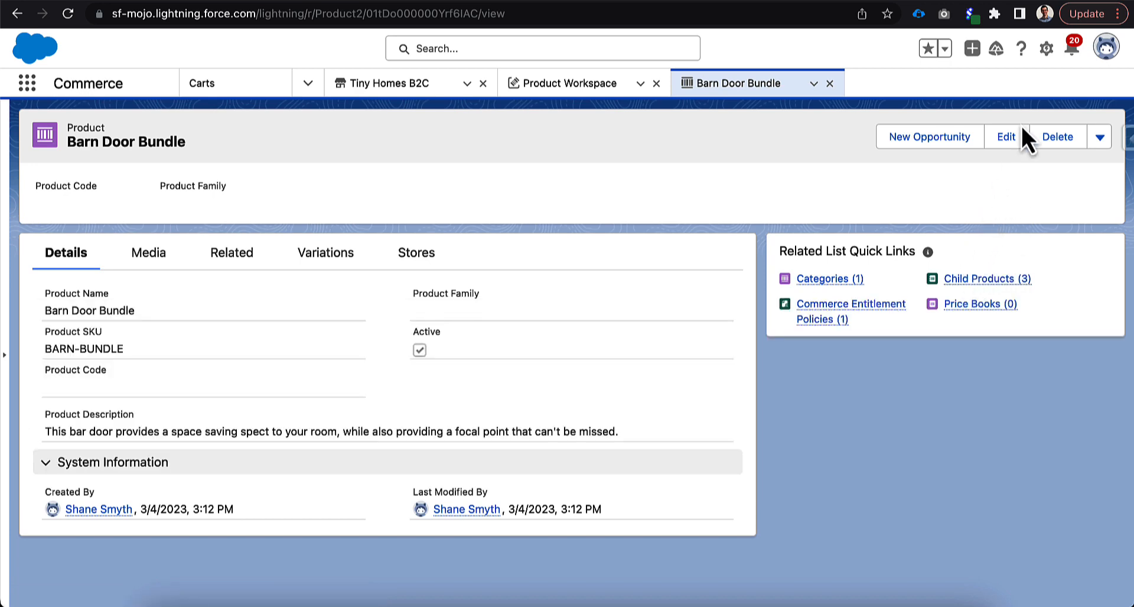
# - Reach the Product object's page layout in Setup and list its available related lists
pyautogui.click(1046, 48)
pyautogui.click(978, 281)
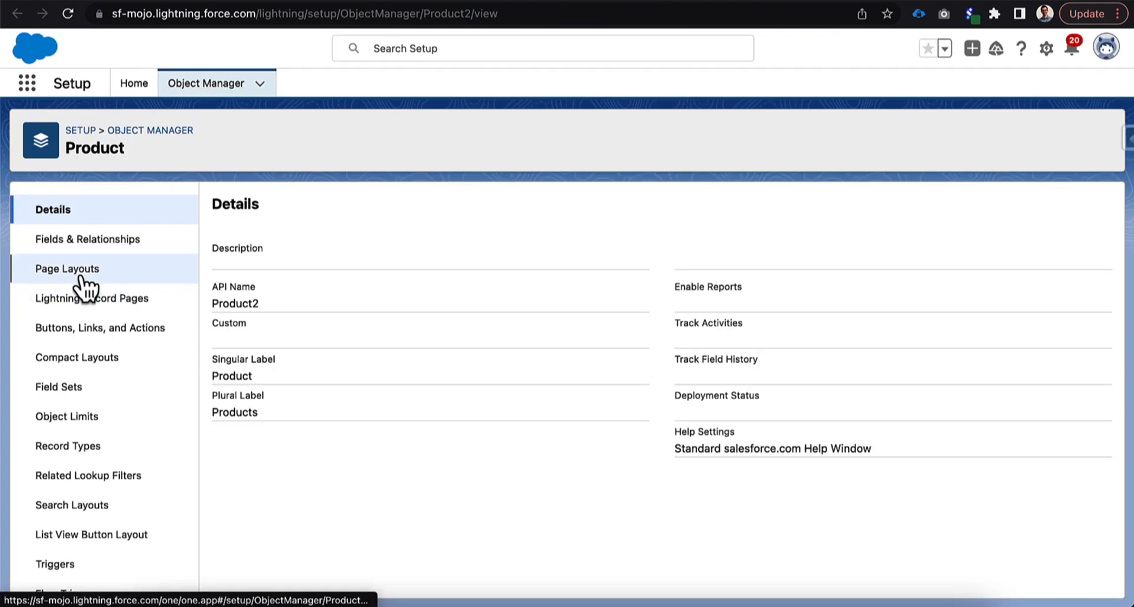
pyautogui.click(79, 273)
pyautogui.click(250, 277)
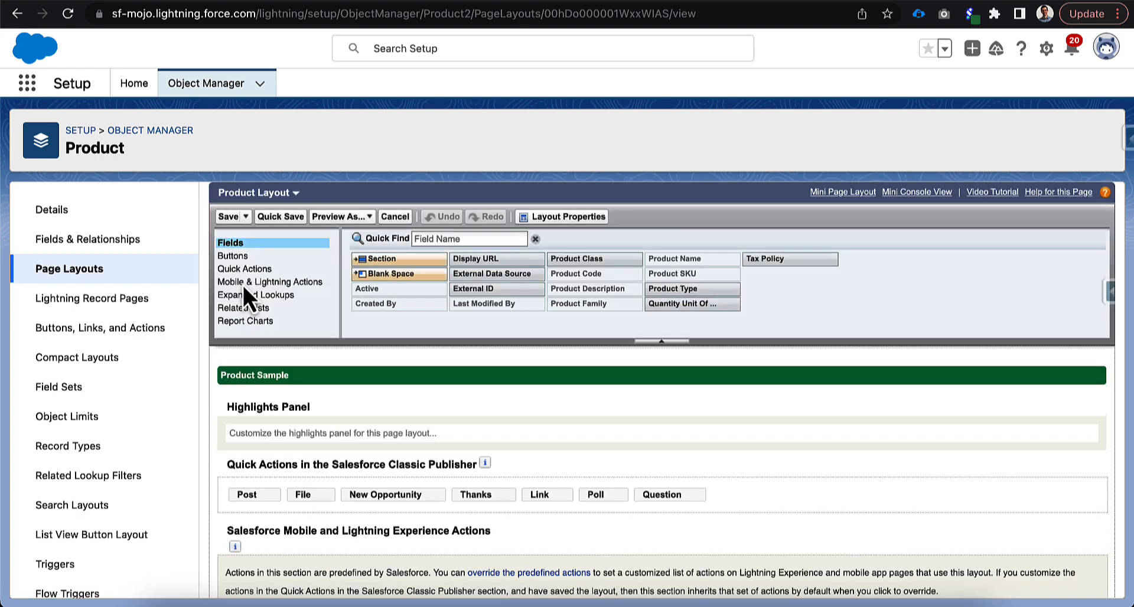
pyautogui.click(247, 310)
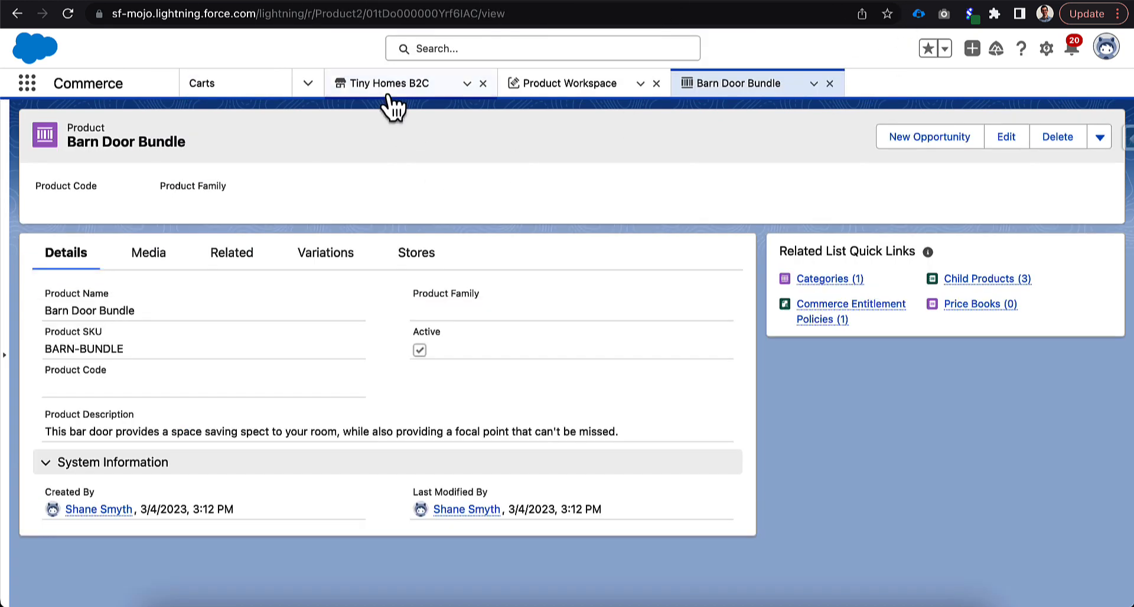
# - Launch a Full Reindex of the Tiny Homes B2C search index from its Search Index Summary
pyautogui.click(389, 88)
pyautogui.click(474, 398)
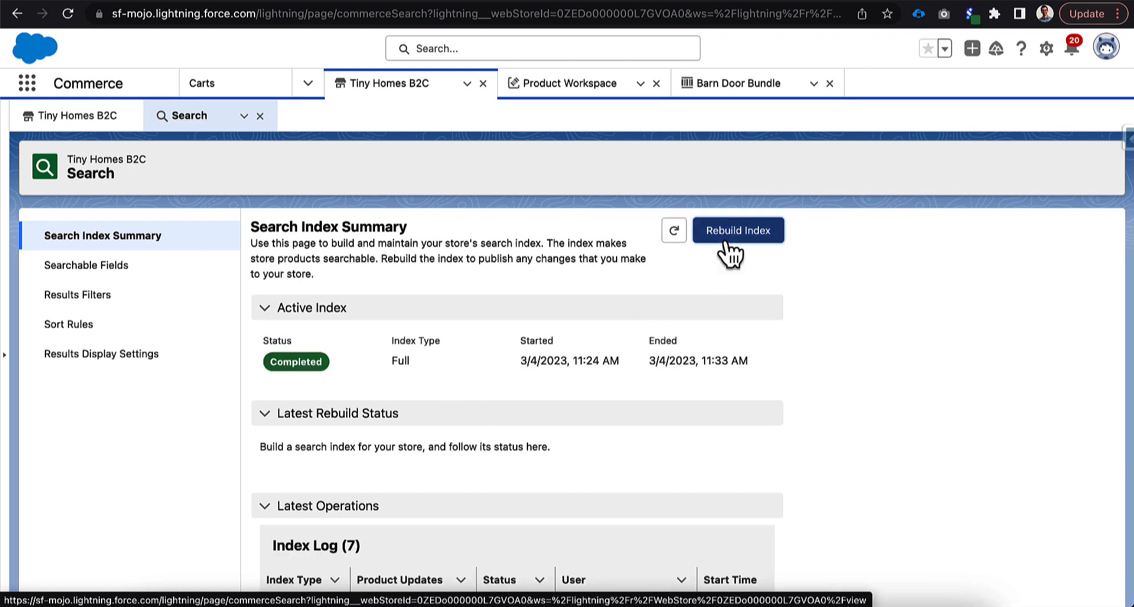
pyautogui.click(736, 232)
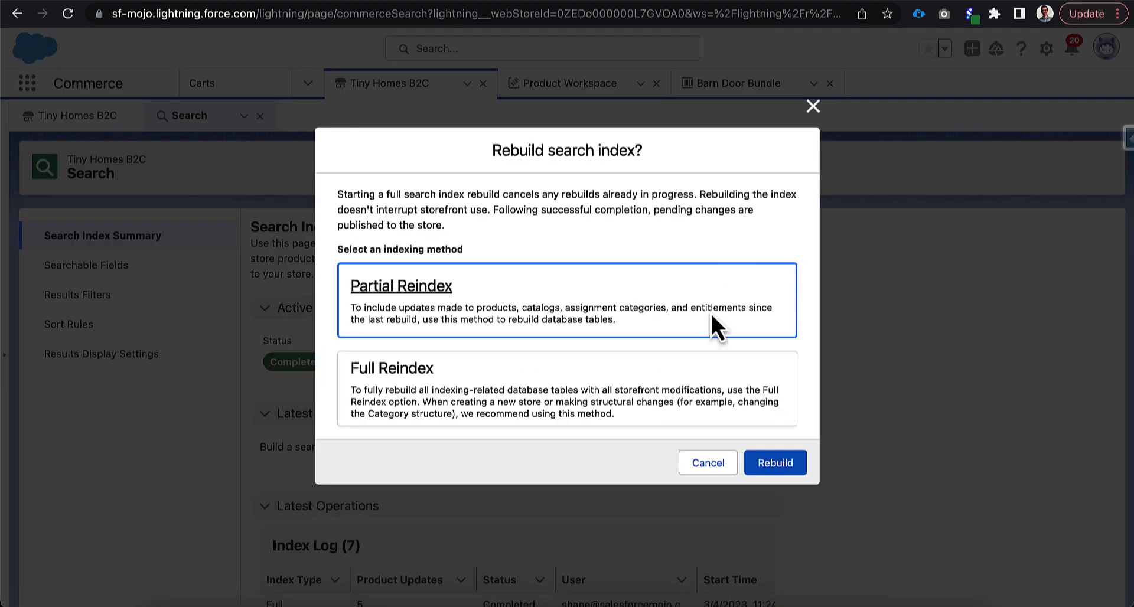
pyautogui.click(768, 409)
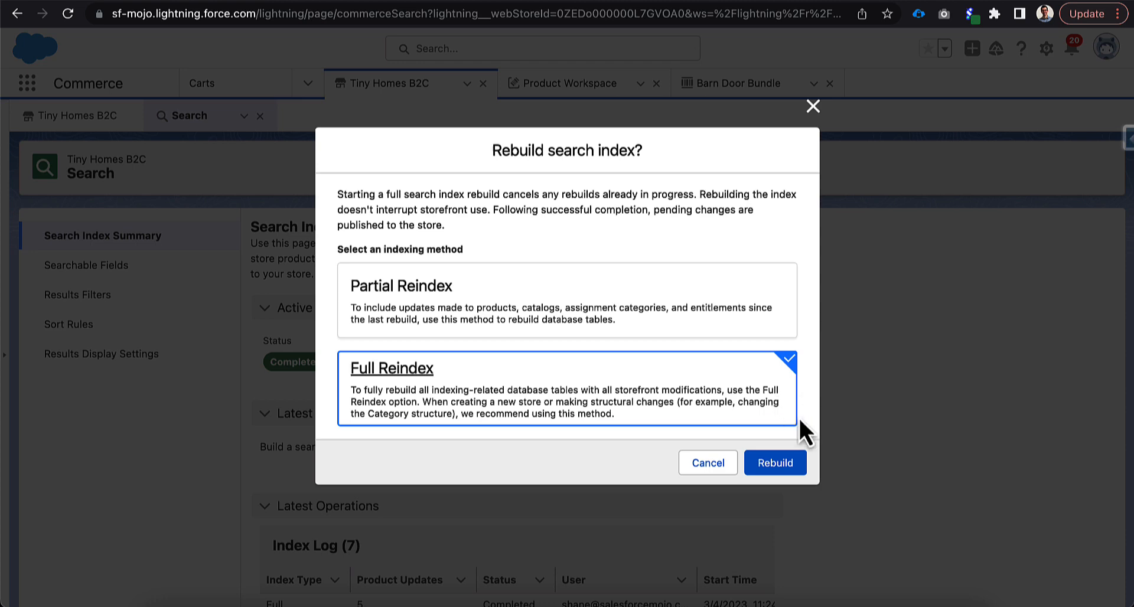
pyautogui.click(795, 466)
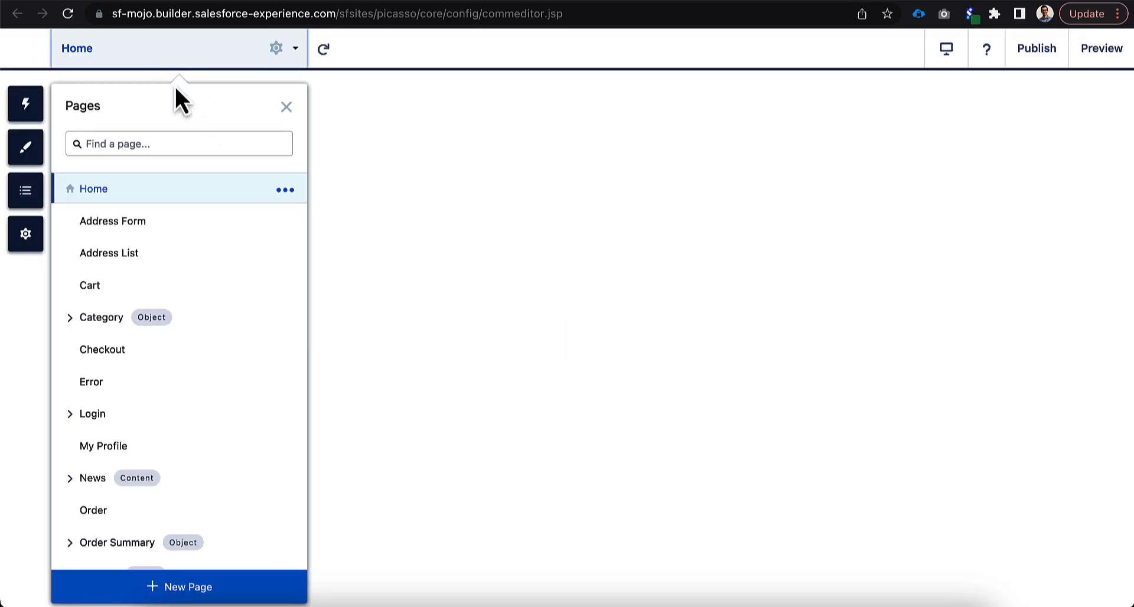
# - Load the Product page in Experience Builder and select its two-column section to show Section properties
pyautogui.click(162, 59)
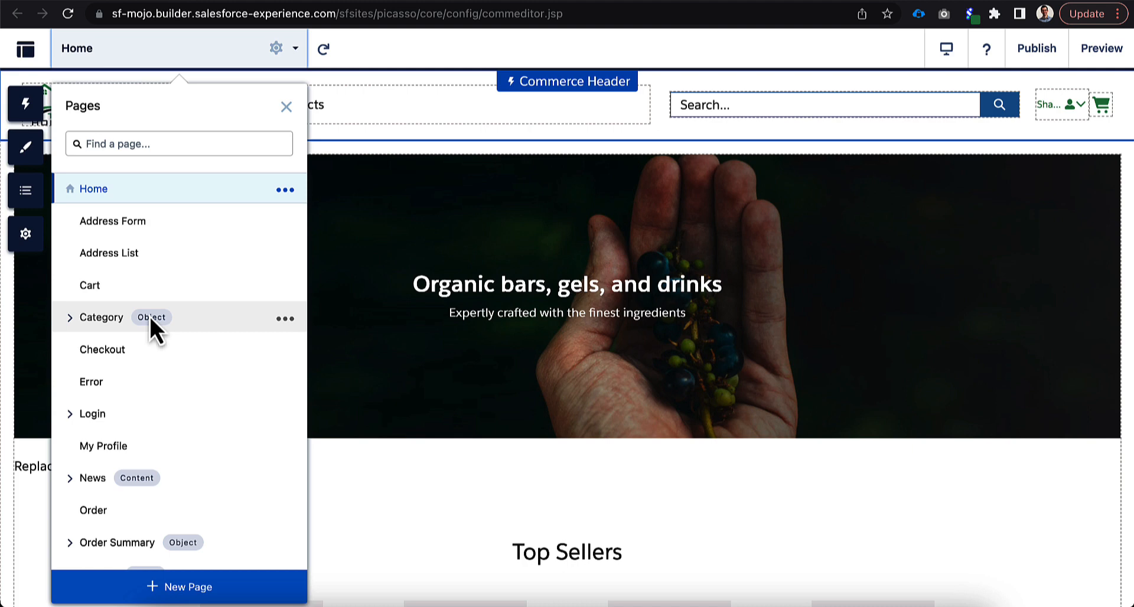
pyautogui.click(144, 142)
pyautogui.write('pro')
pyautogui.click(125, 243)
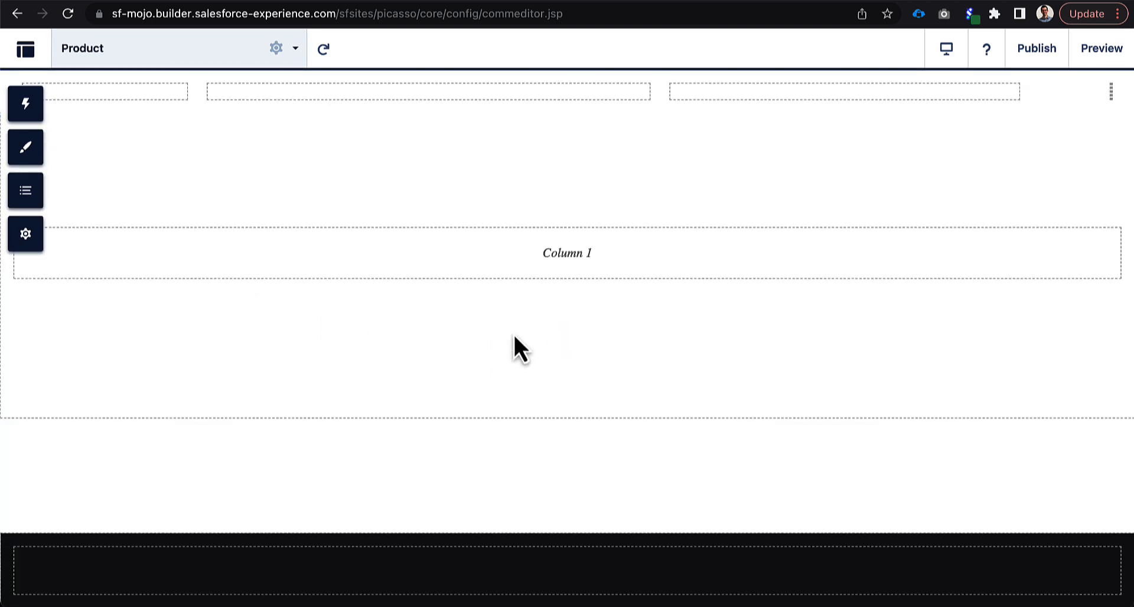
pyautogui.click(26, 103)
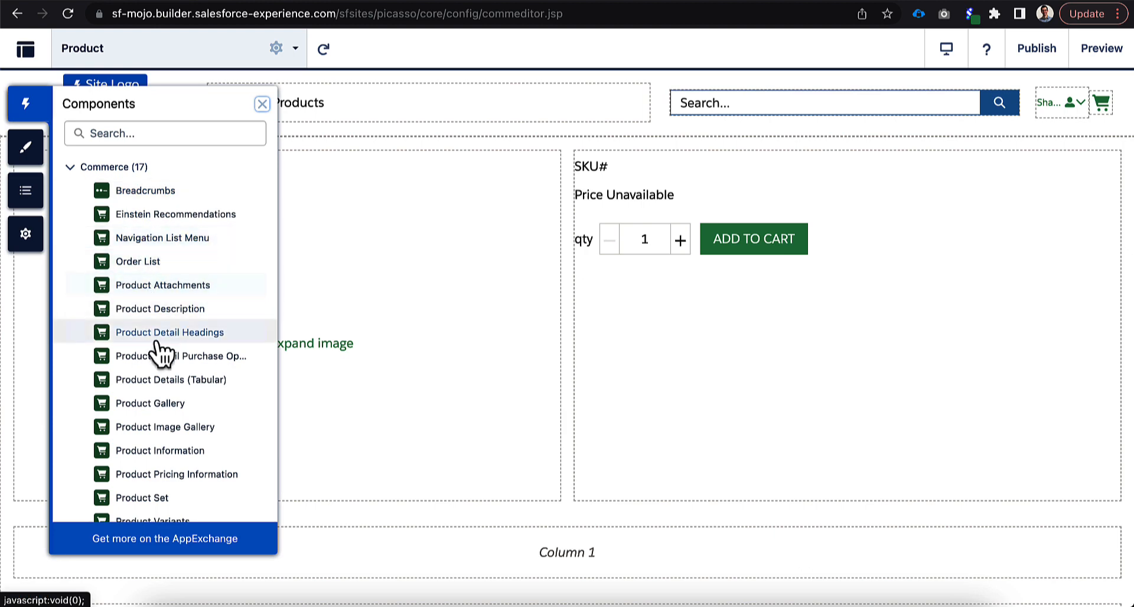
pyautogui.scroll(-1, 169, 502)
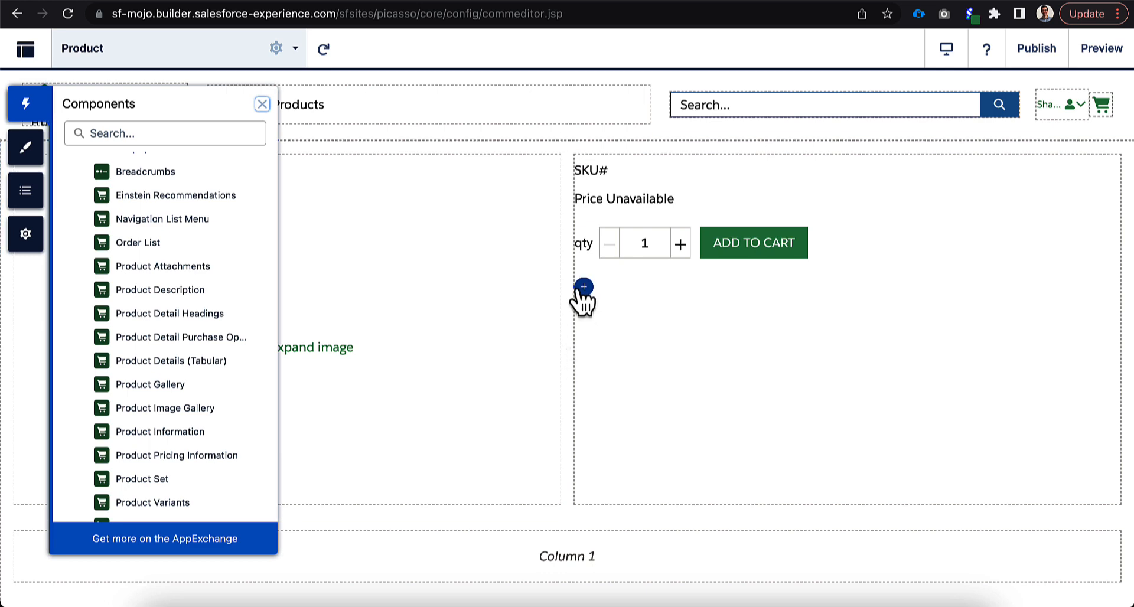
pyautogui.click(583, 301)
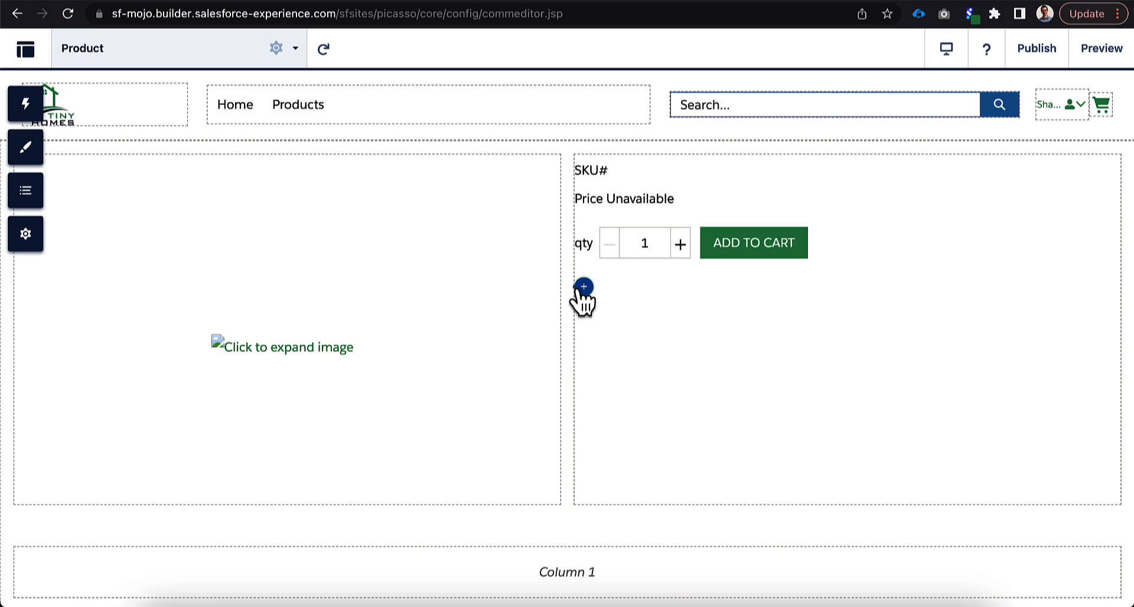
pyautogui.moveTo(585, 302)
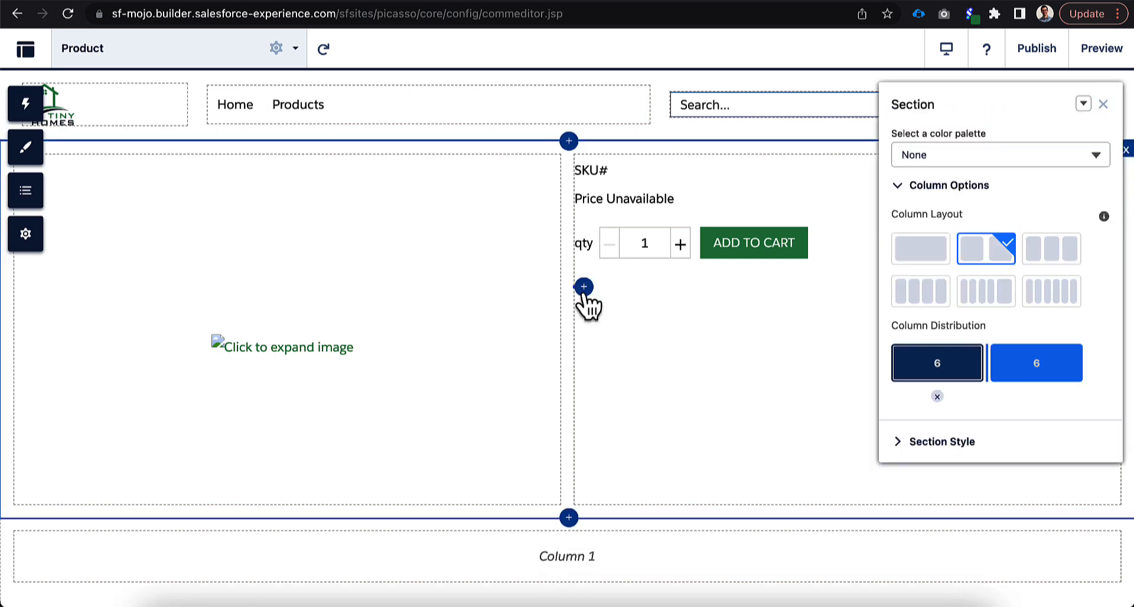
# - Select the Product Set component and expand its Header and Products options (Add All to Cart, image, description)
pyautogui.click(583, 299)
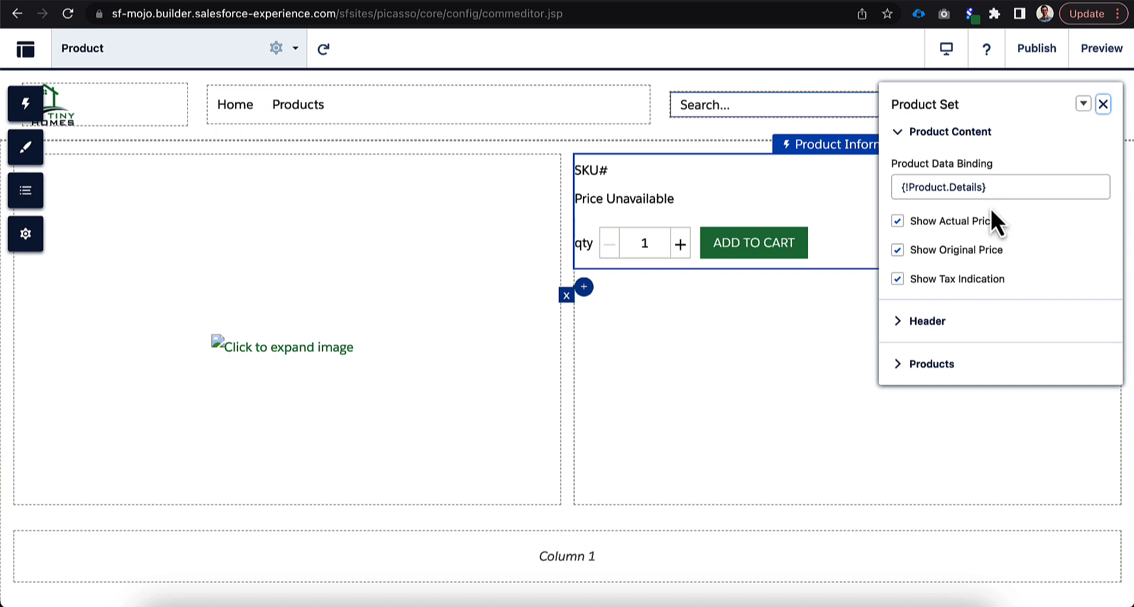
pyautogui.click(931, 322)
pyautogui.click(934, 394)
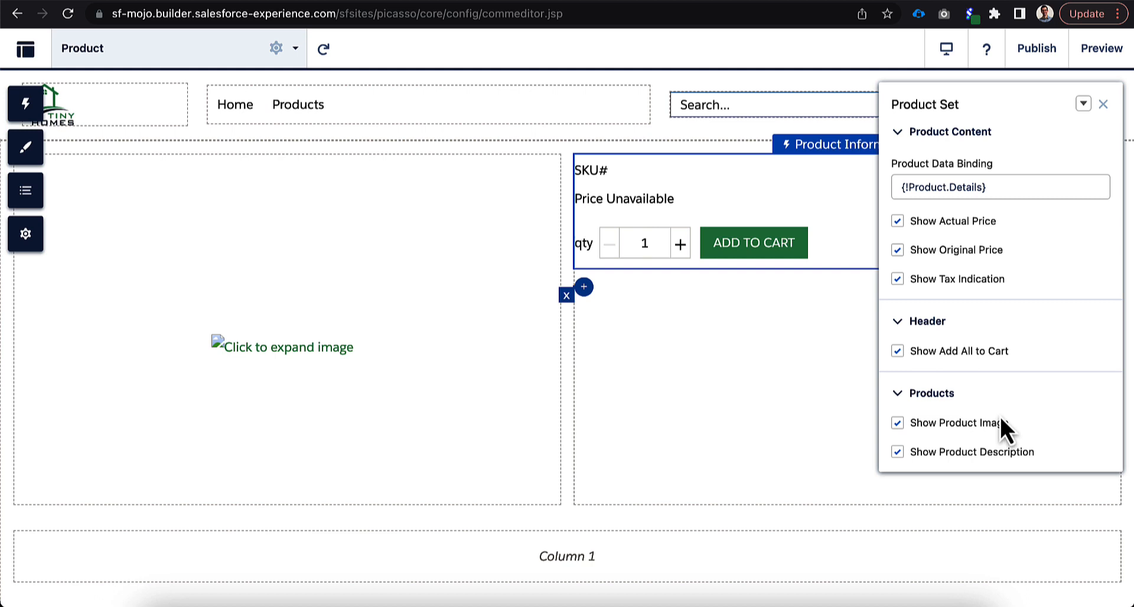
# - Return to the Tiny Homes B2C Search Index Summary and refresh its rebuild status
pyautogui.click(873, 4)
pyautogui.click(218, 122)
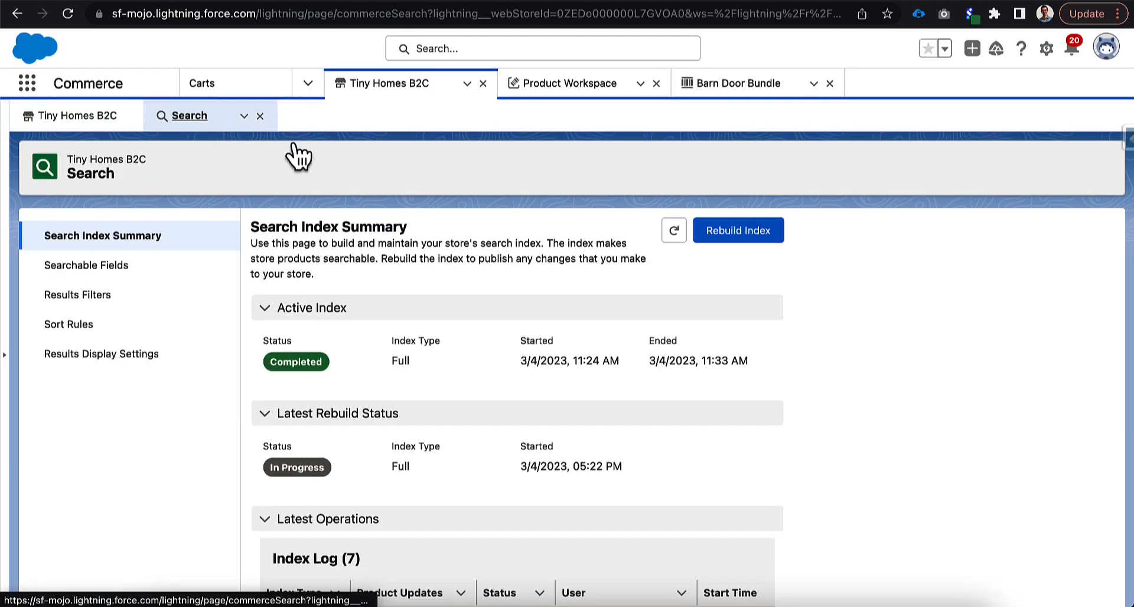
pyautogui.click(679, 230)
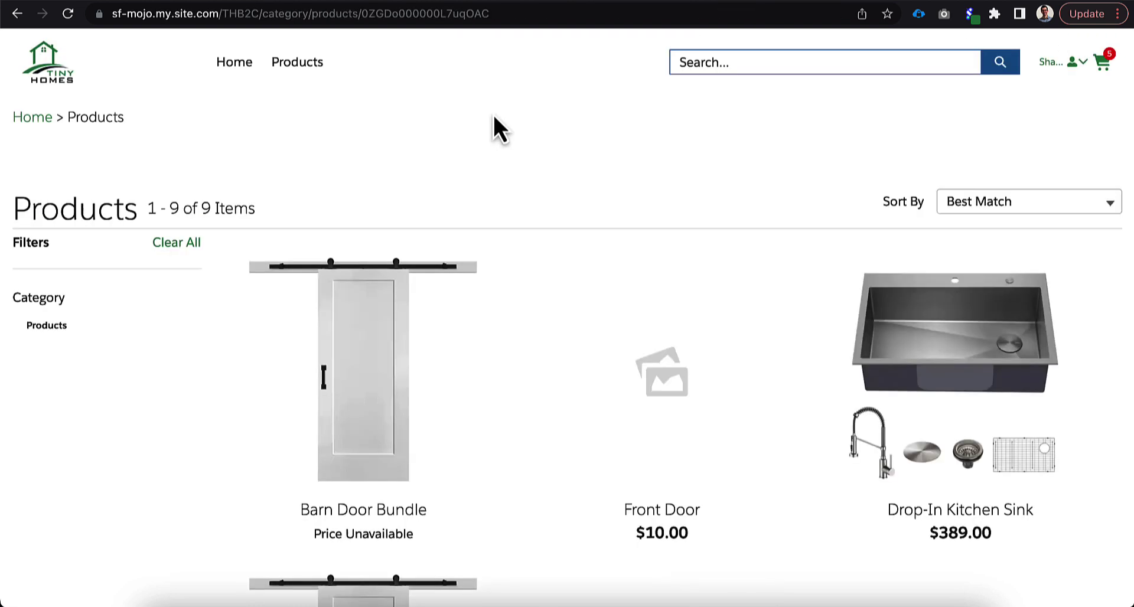
pyautogui.scroll(-2, 509, 169)
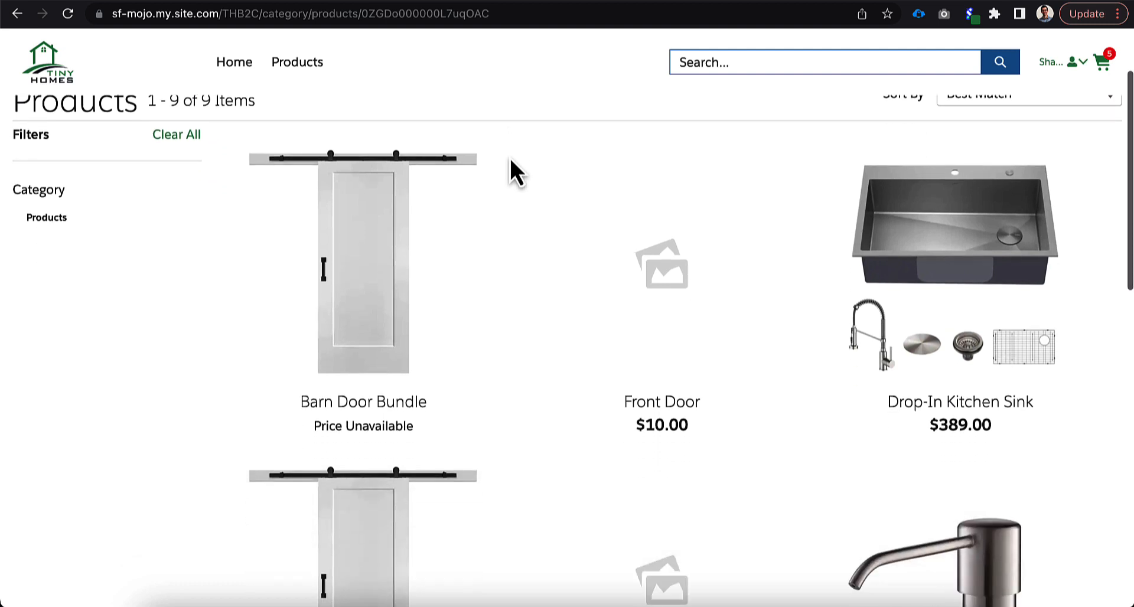
pyautogui.scroll(-1, 505, 225)
pyautogui.scroll(-1, 506, 224)
pyautogui.scroll(-1, 478, 302)
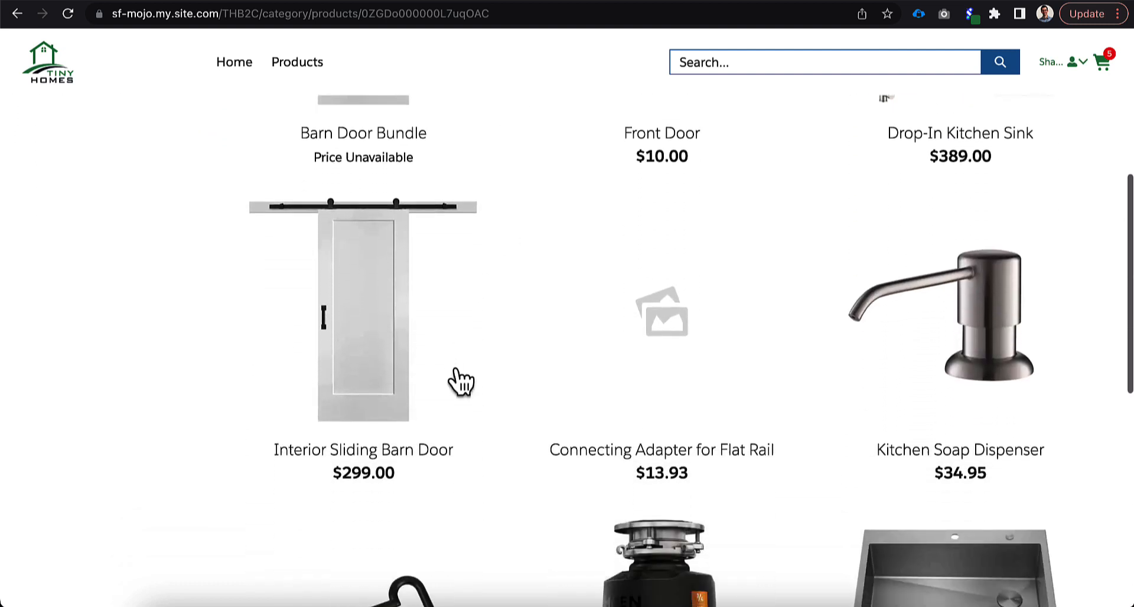
pyautogui.scroll(-1, 476, 410)
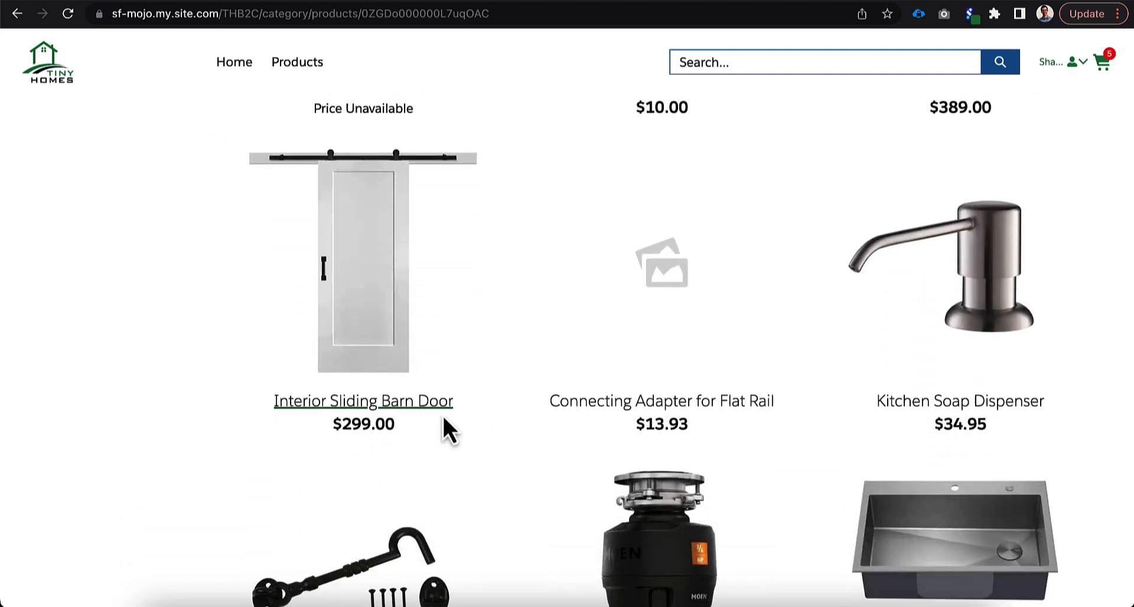
pyautogui.scroll(2, 485, 389)
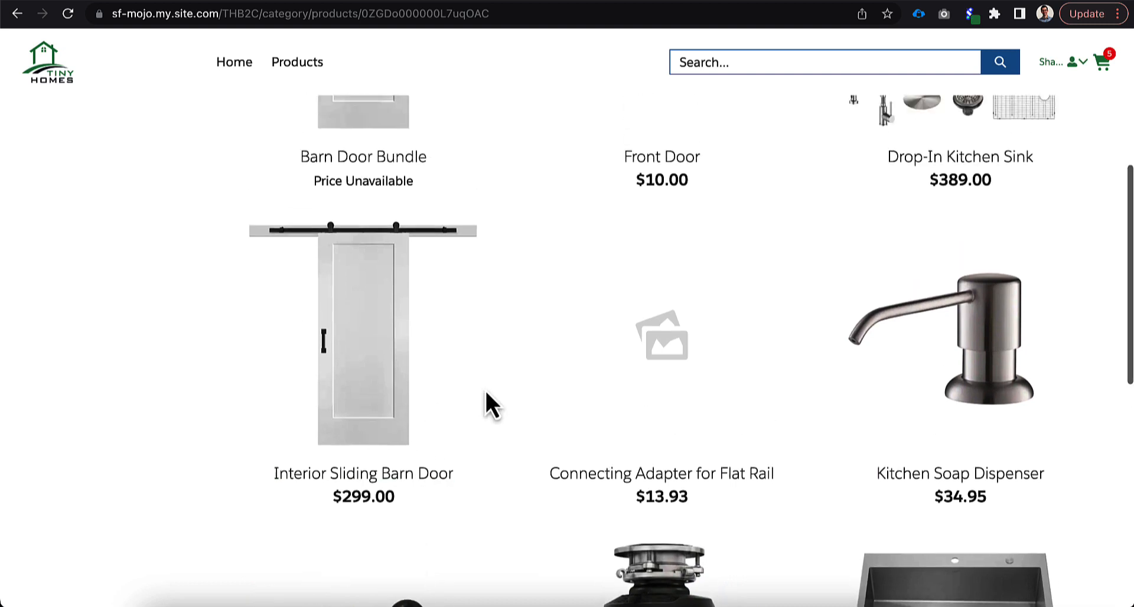
pyautogui.scroll(2, 484, 389)
pyautogui.scroll(1, 486, 391)
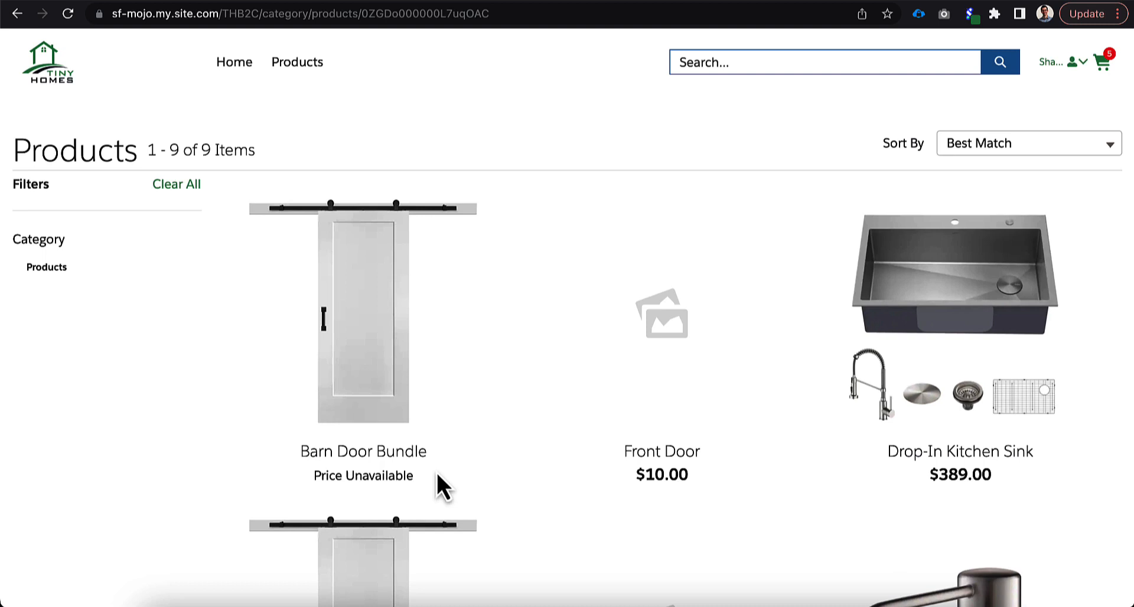
pyautogui.scroll(-1, 438, 485)
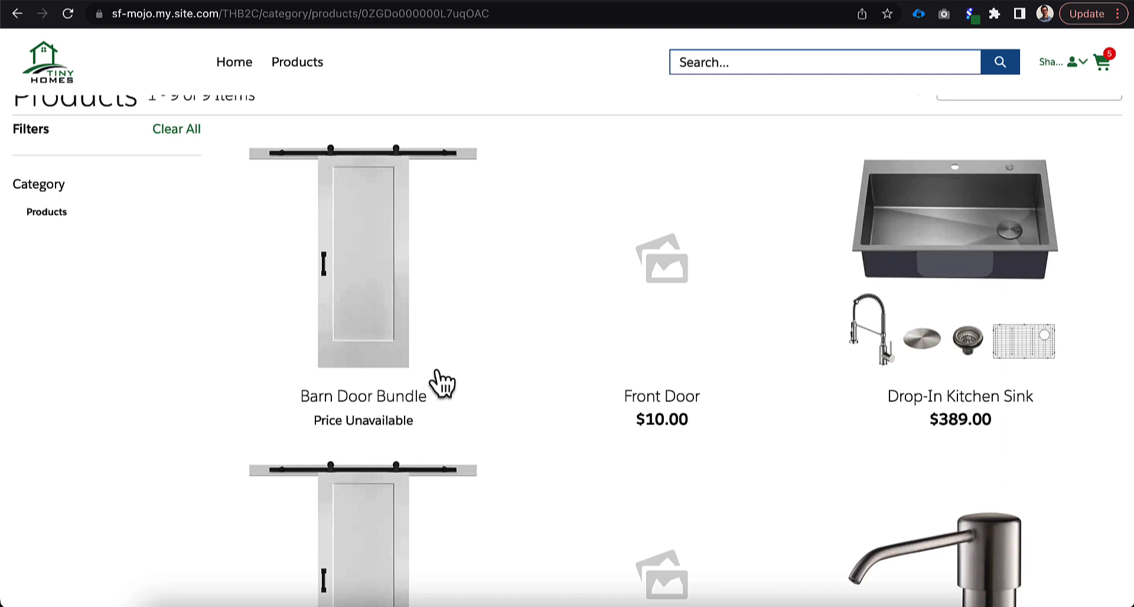
pyautogui.scroll(2, 440, 375)
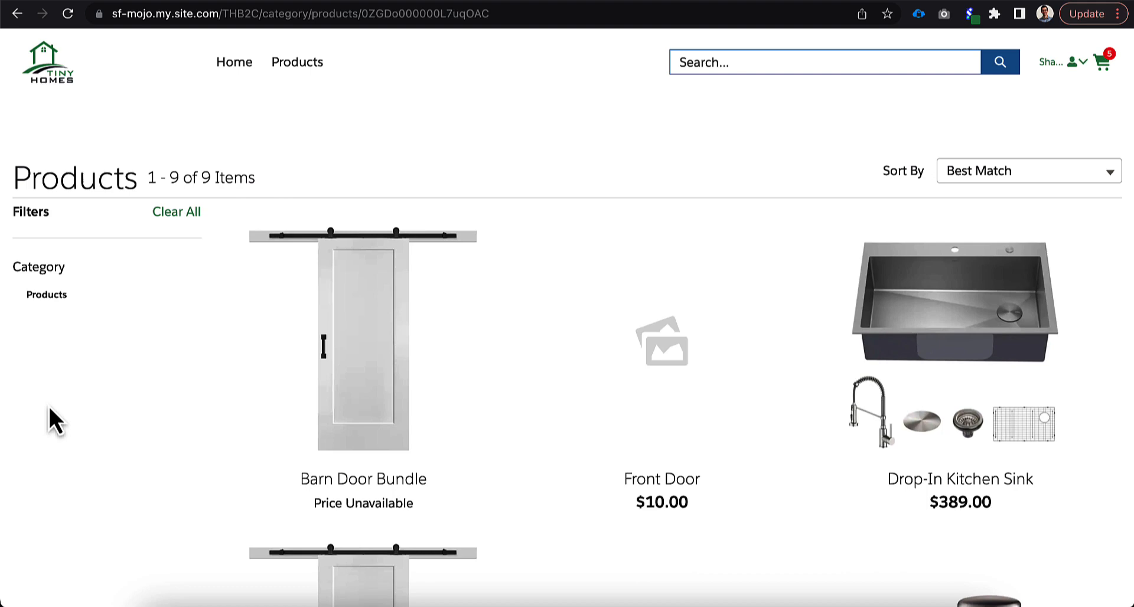
# - View the Barn Door Bundle storefront page with its three child products and per-item Add to Cart
pyautogui.click(367, 479)
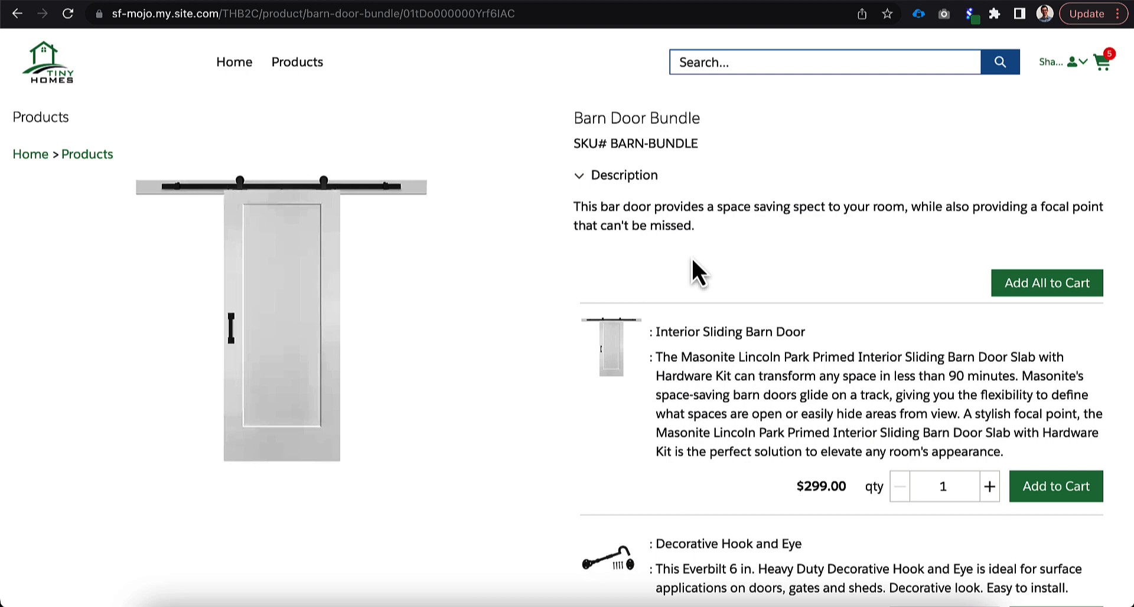
pyautogui.scroll(-1, 693, 260)
pyautogui.scroll(-1, 692, 261)
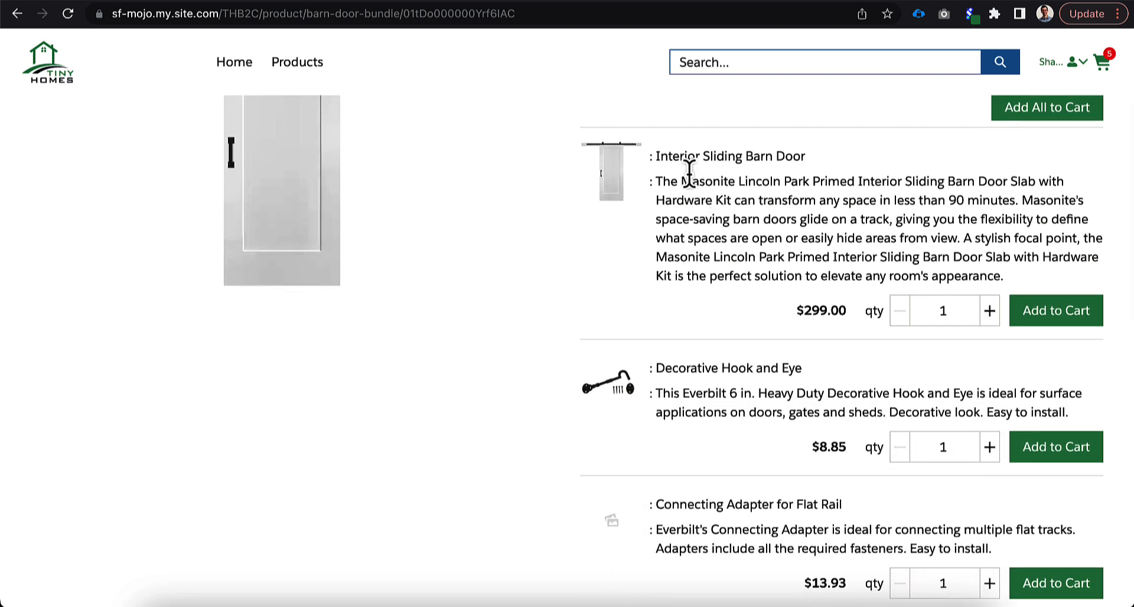
pyautogui.scroll(-1, 757, 195)
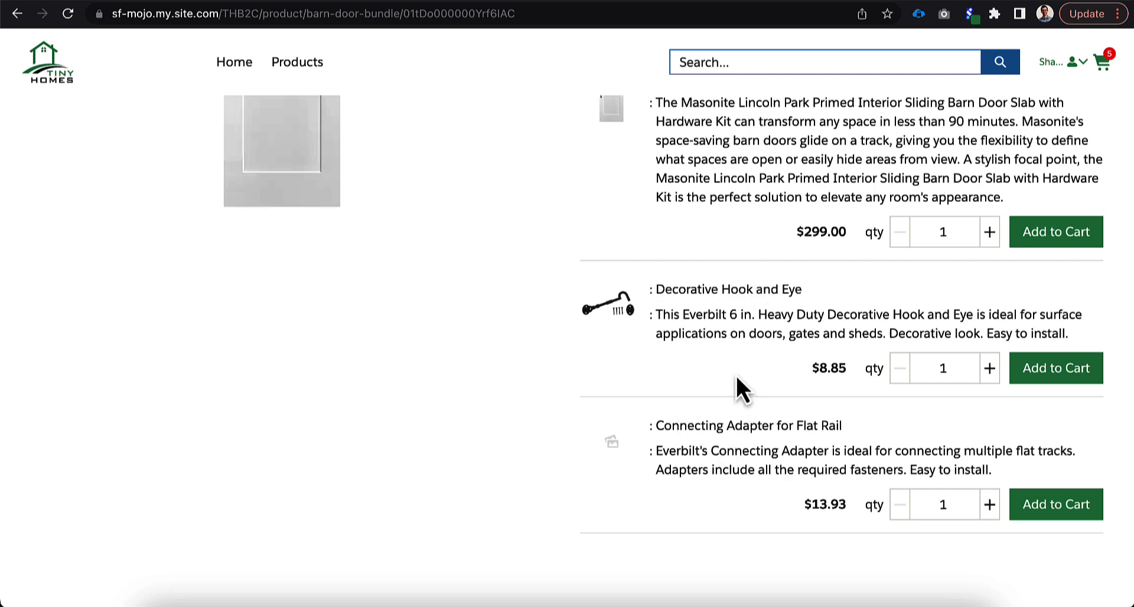
pyautogui.scroll(1, 727, 375)
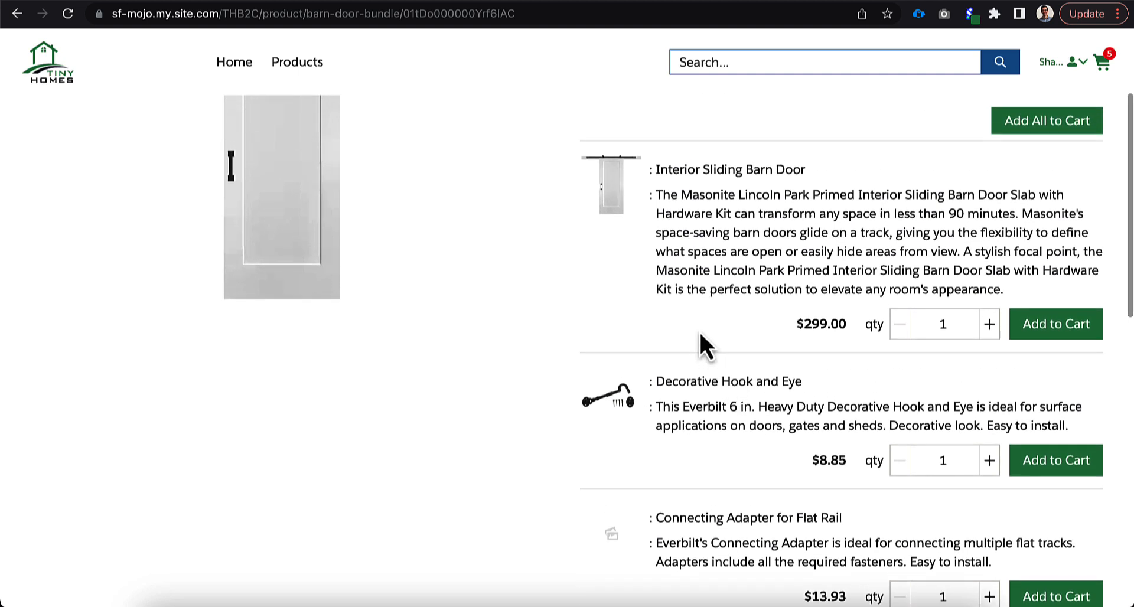
pyautogui.scroll(1, 727, 309)
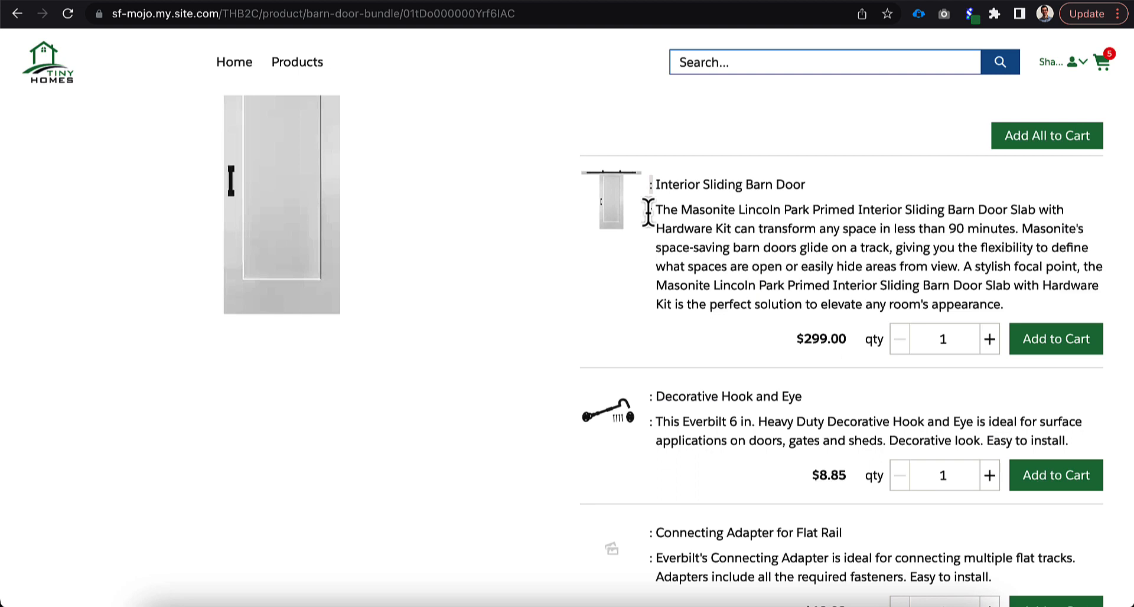
pyautogui.scroll(-1, 930, 341)
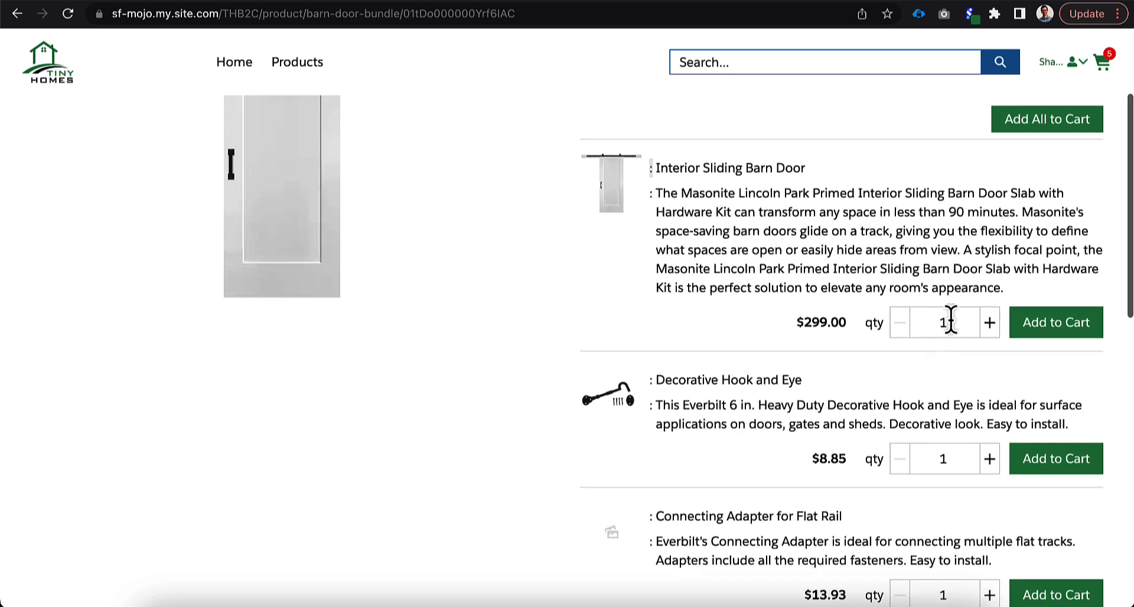
pyautogui.scroll(-1, 952, 320)
pyautogui.scroll(1, 957, 323)
pyautogui.scroll(2, 984, 314)
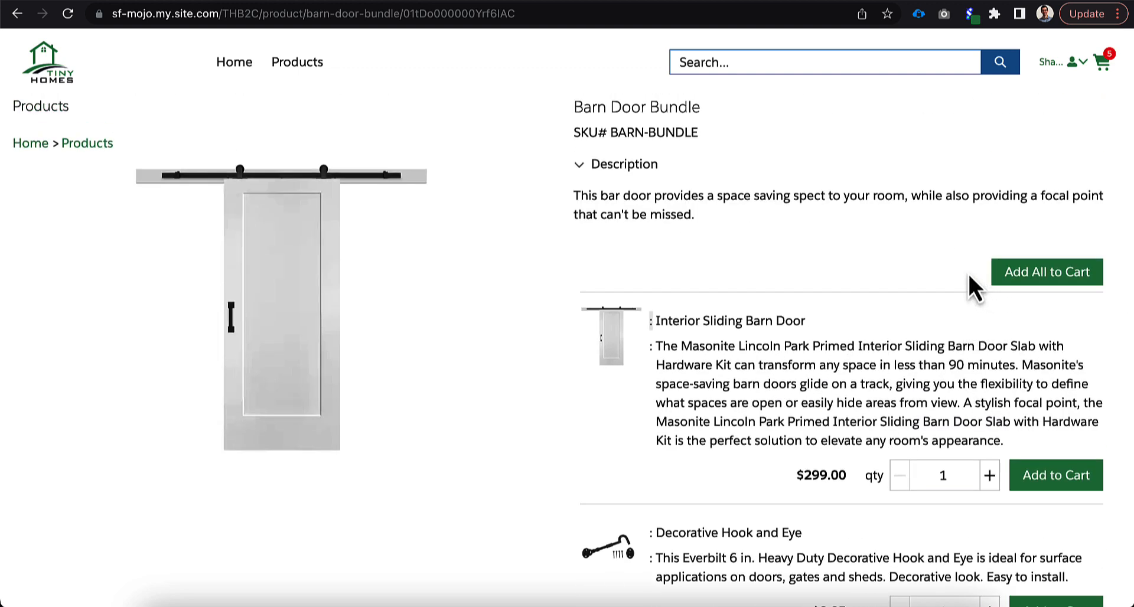